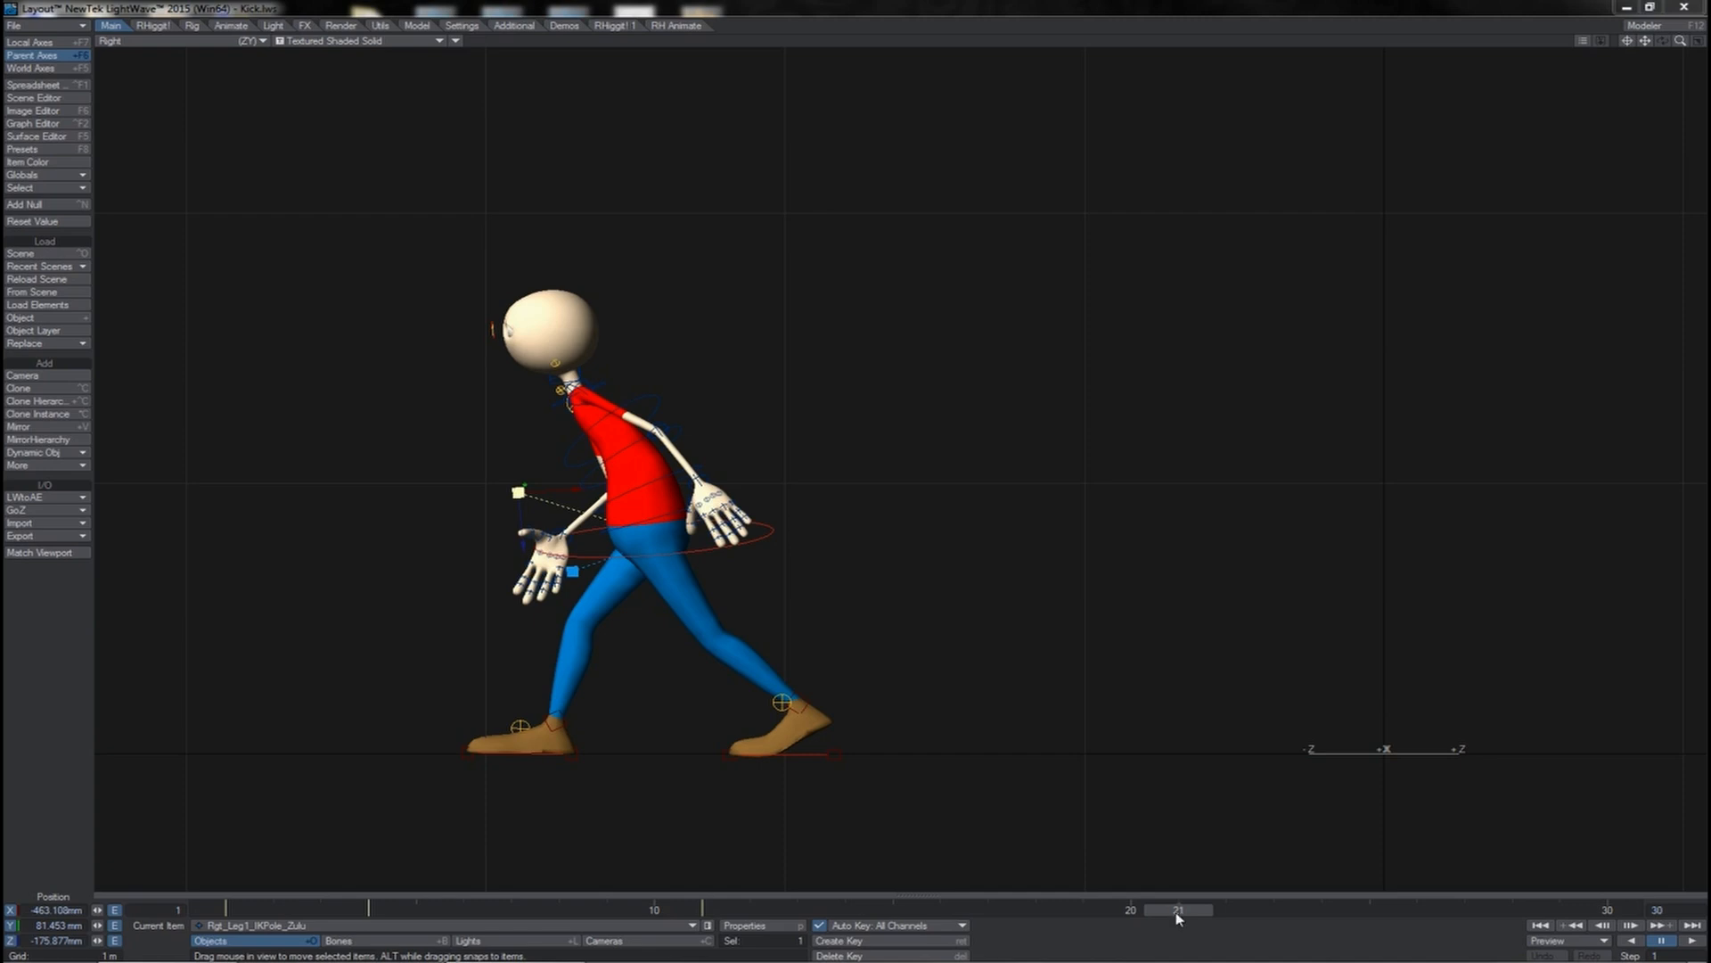
Step: Step through the kick animation frame by frame from frame 1 to frame 21
drag(1175, 912, 227, 910)
key(Right)
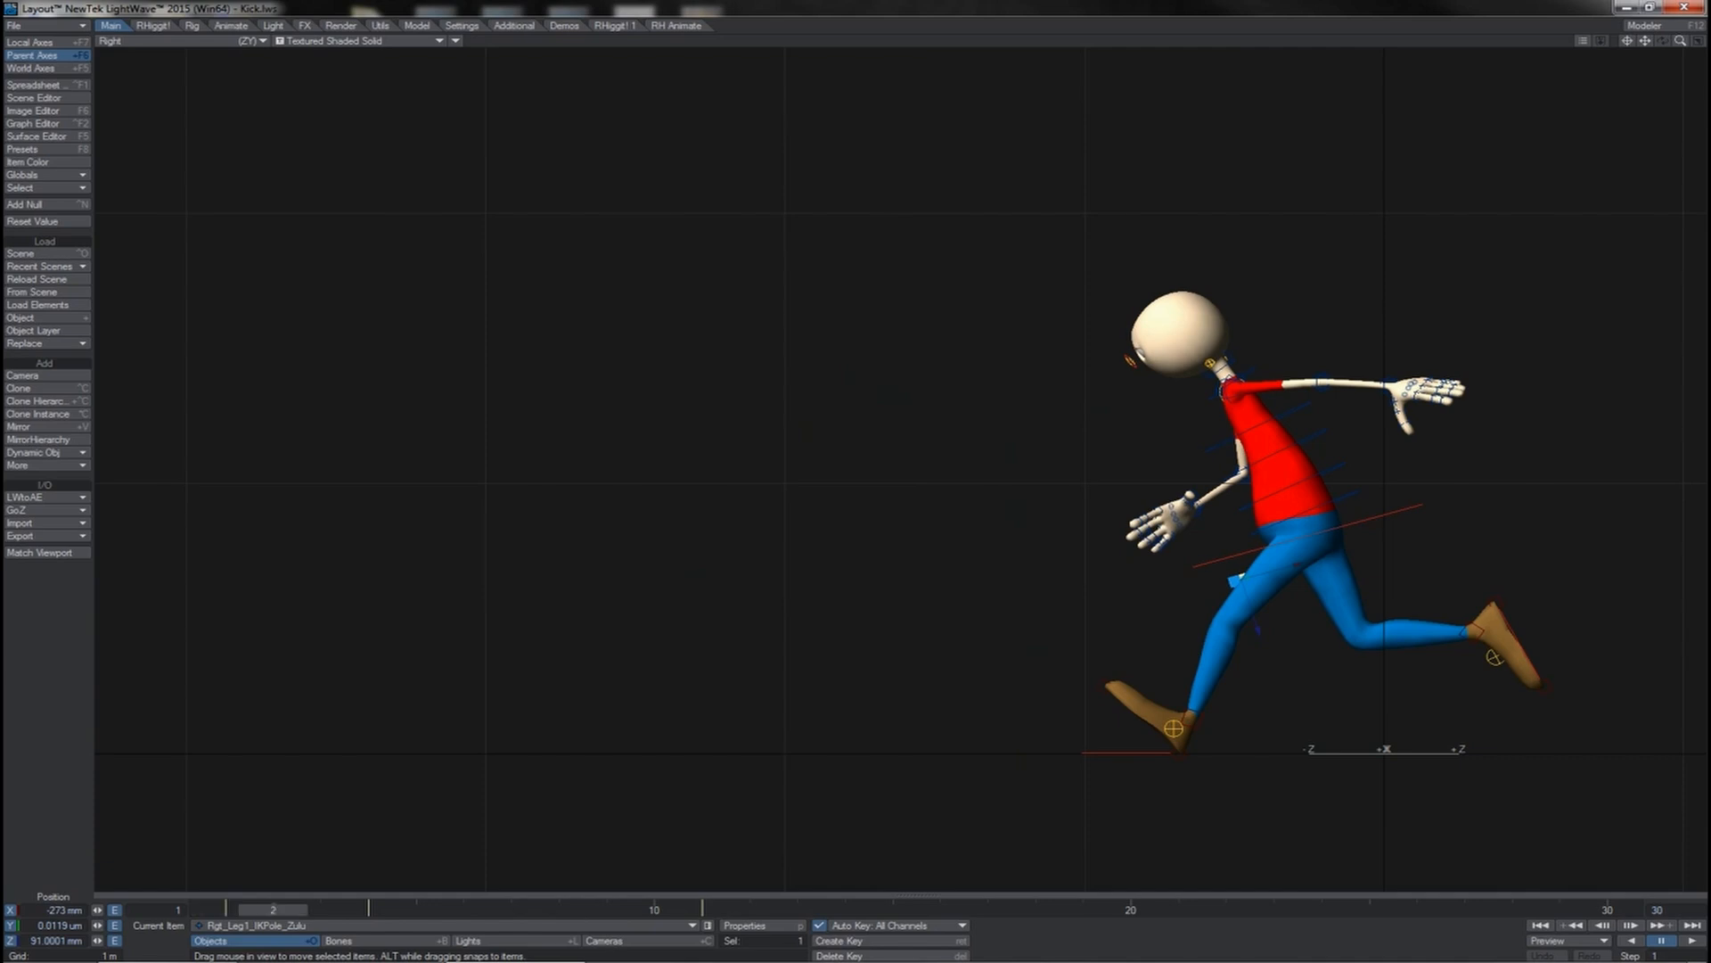
key(Right)
key(Right)
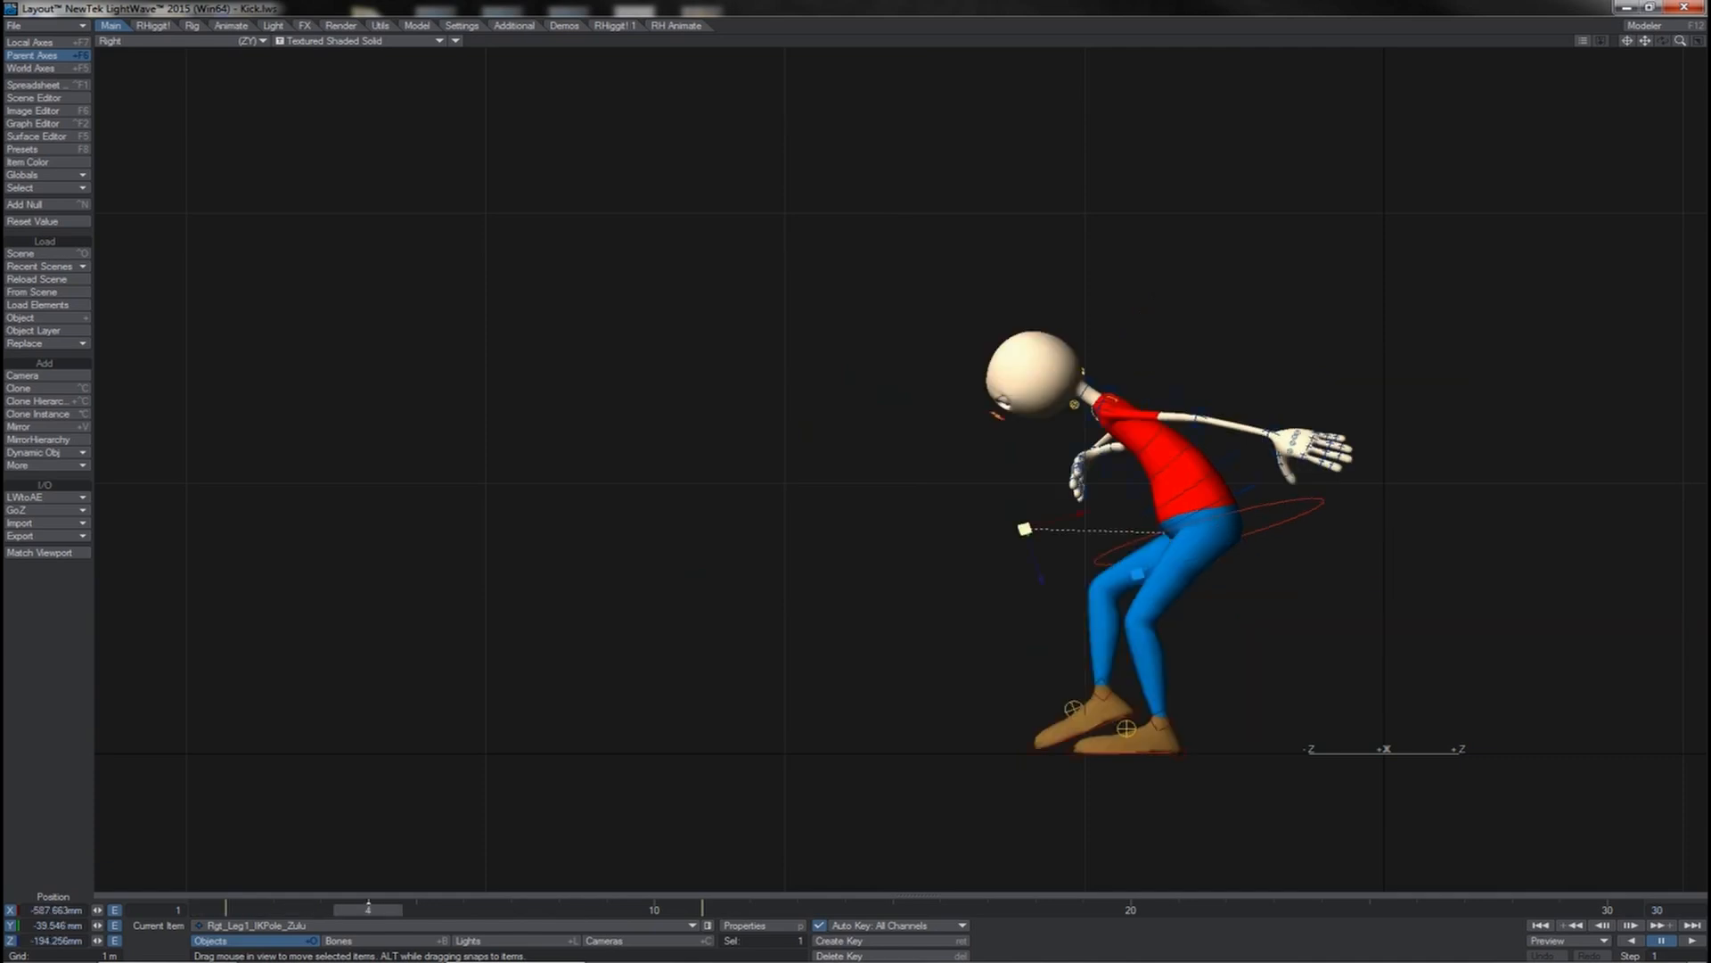
key(Right)
key(Right)
key(Right)
key(Right)
key(Right)
key(Right)
key(Right)
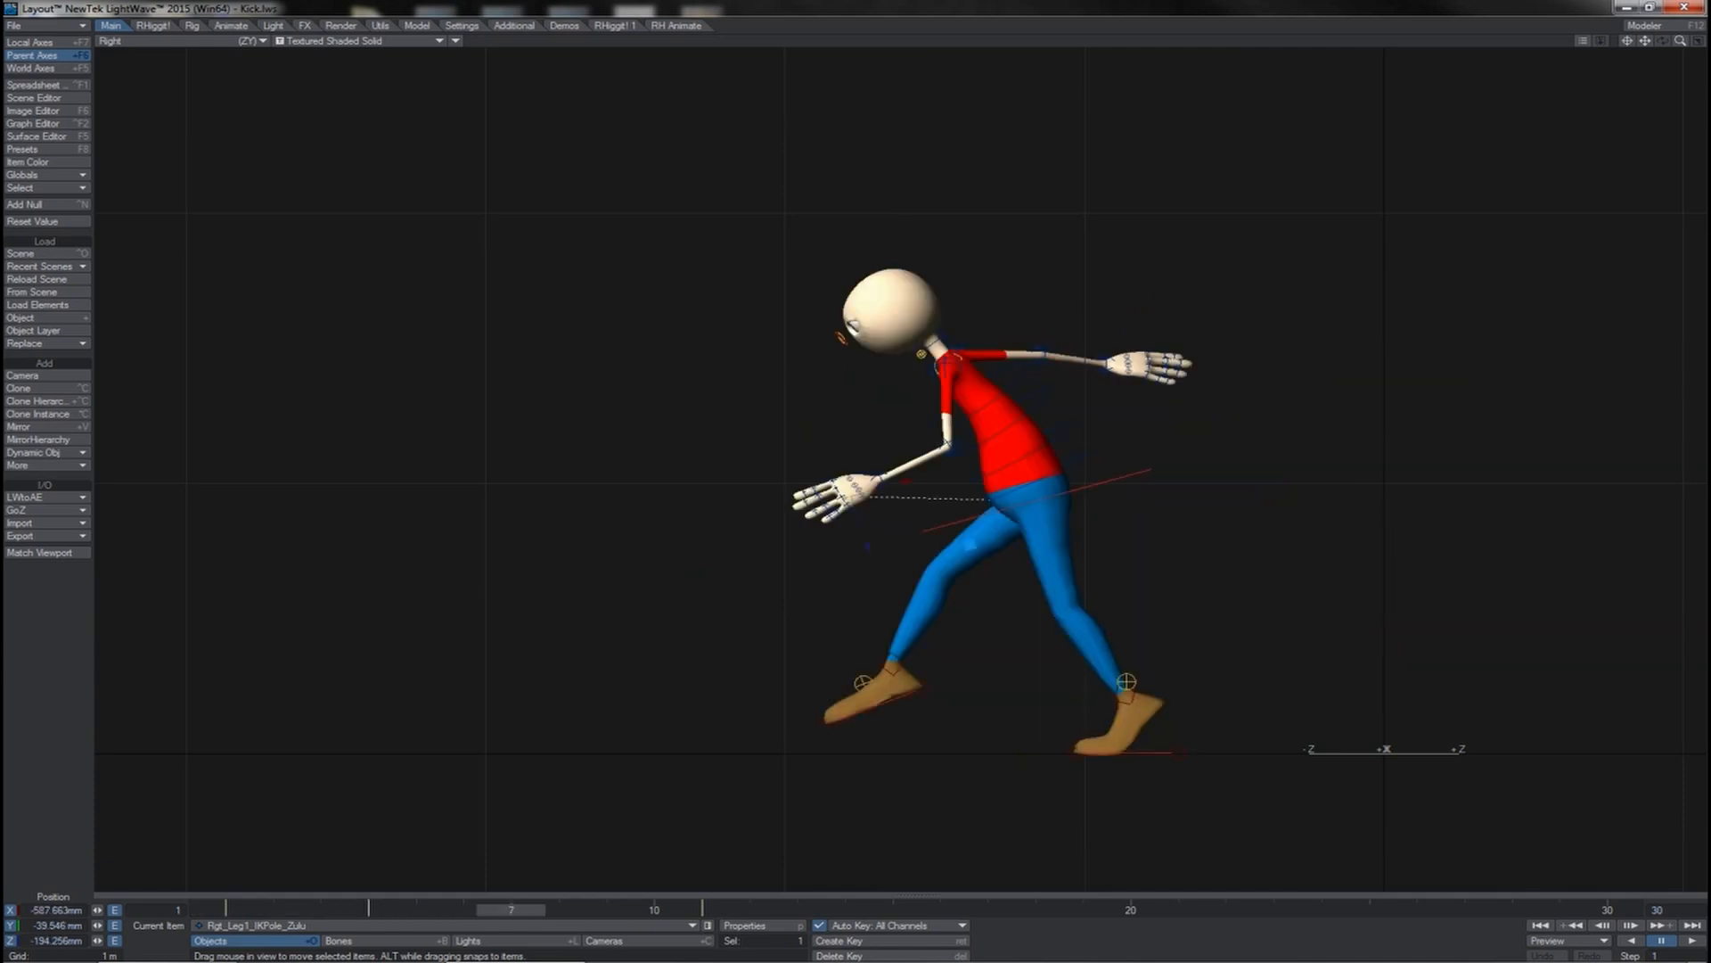
key(Right)
key(Right)
key(Right)
key(Right)
key(Right)
key(Right)
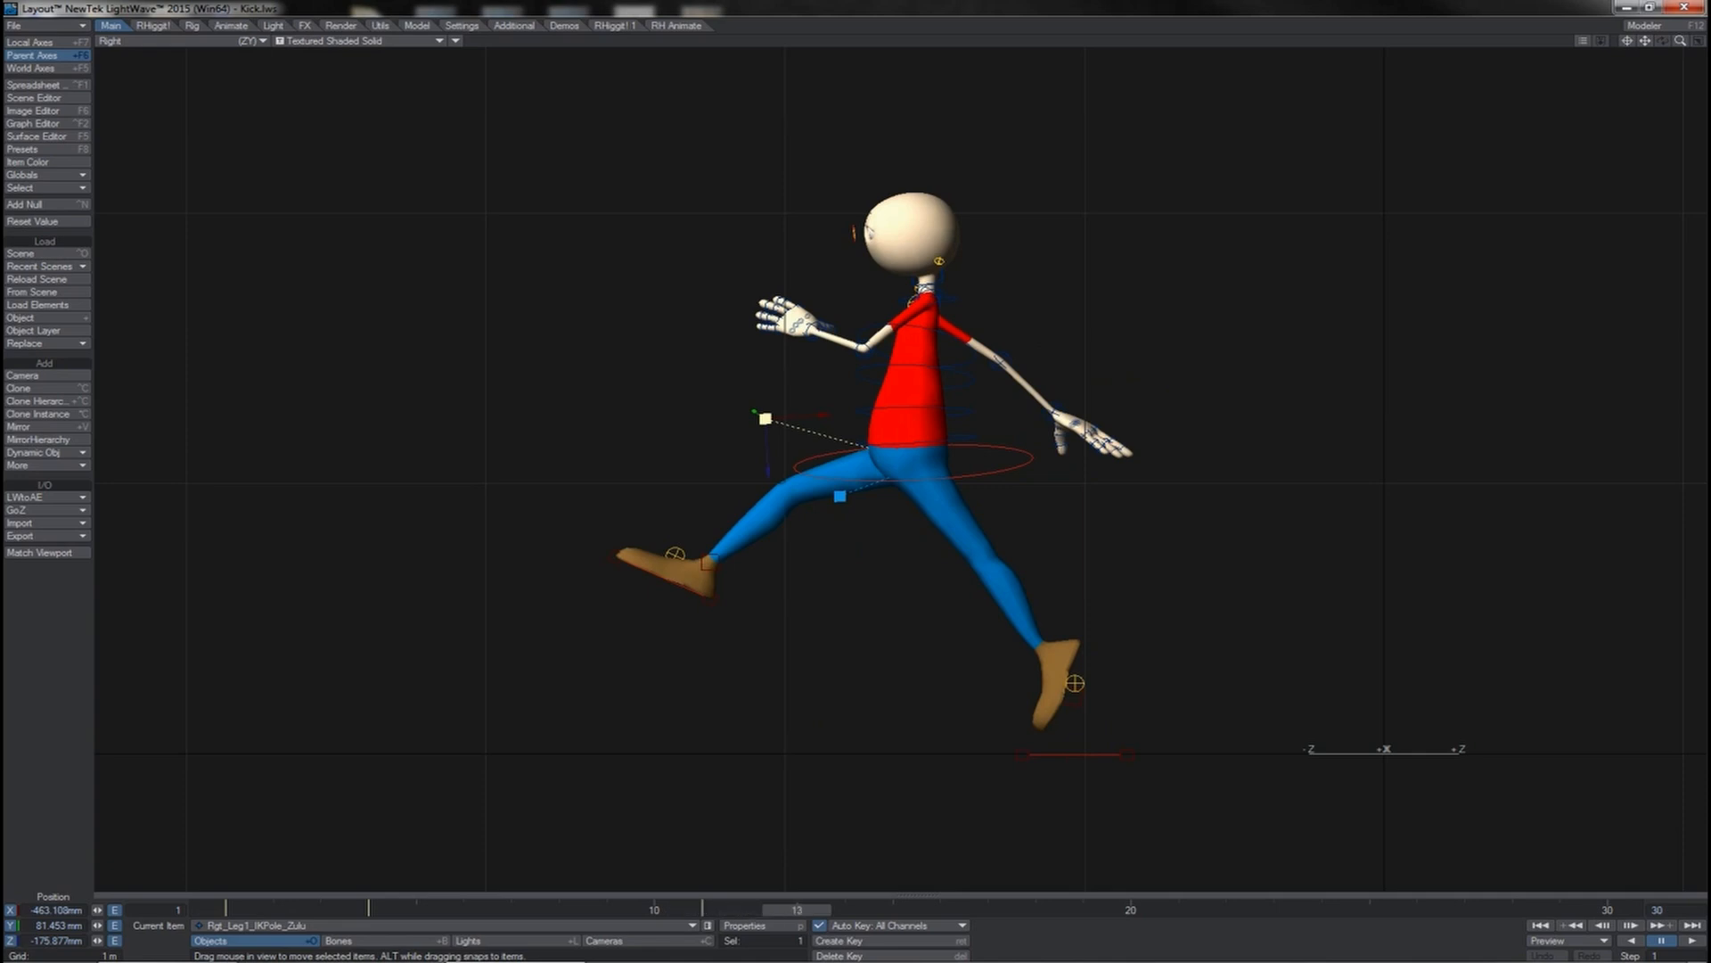
key(Right)
key(Right)
key(Right)
key(Right)
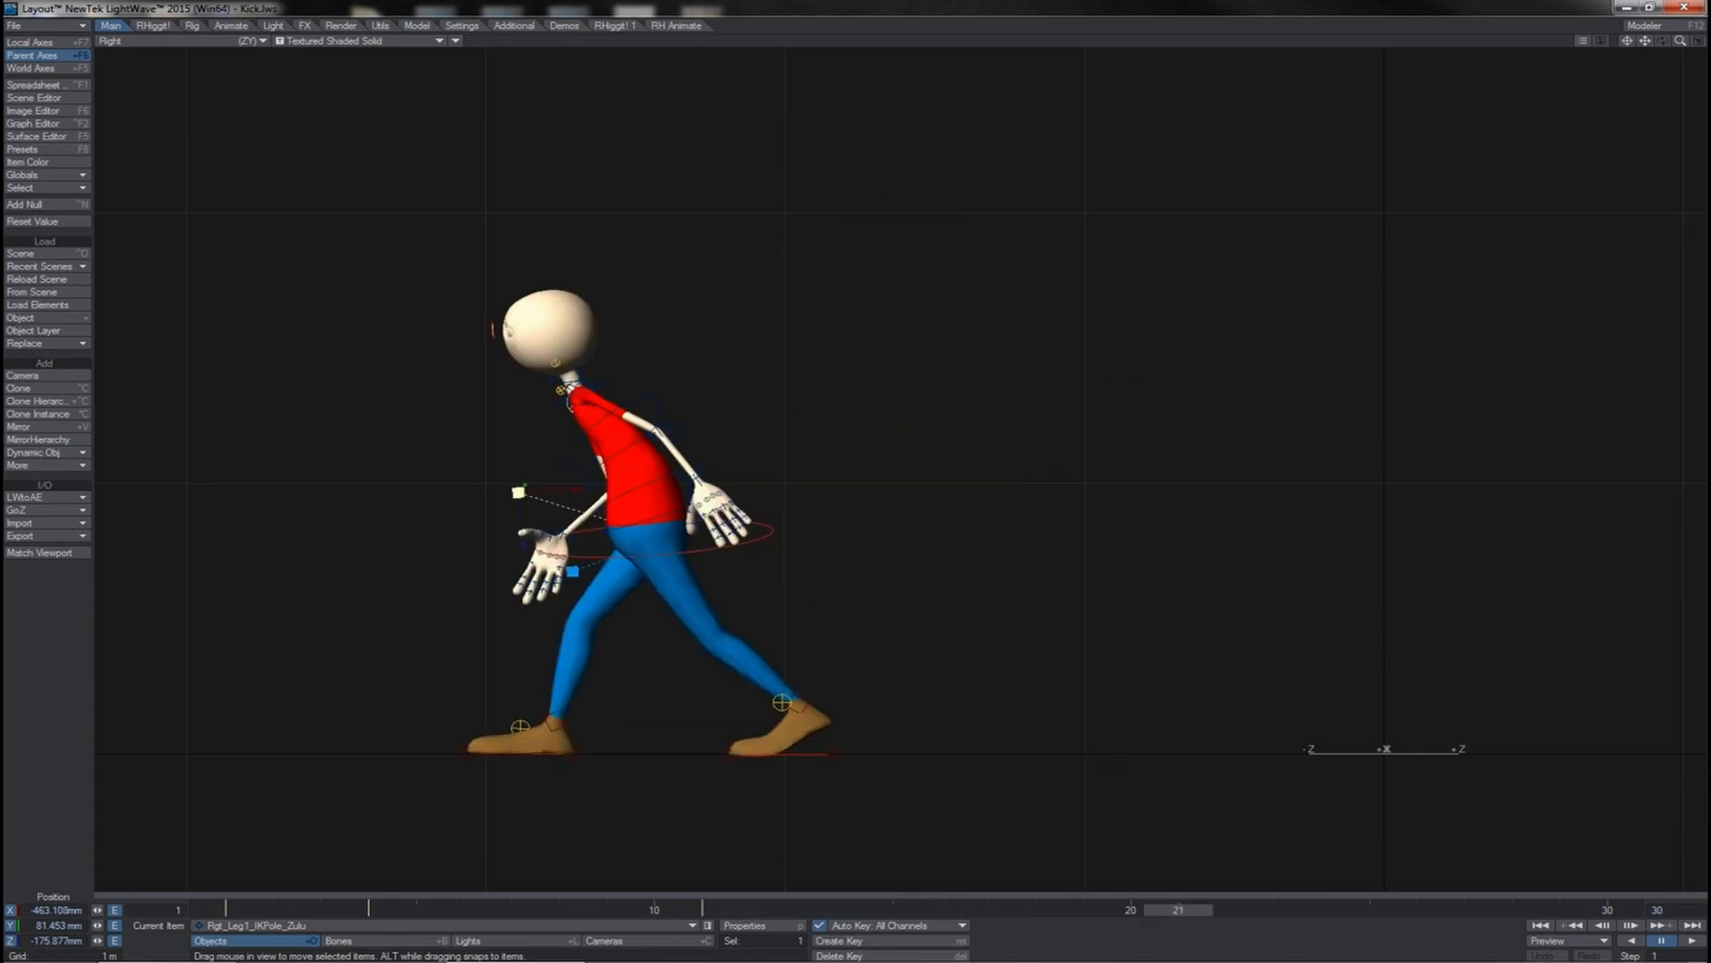
Step: Step back from frame 21 to about frame 6 and forward again to compare the kick's poses
key(Left)
key(Left)
key(Left)
key(Left)
key(Left)
key(Left)
key(Left)
key(Left)
key(Left)
key(Left)
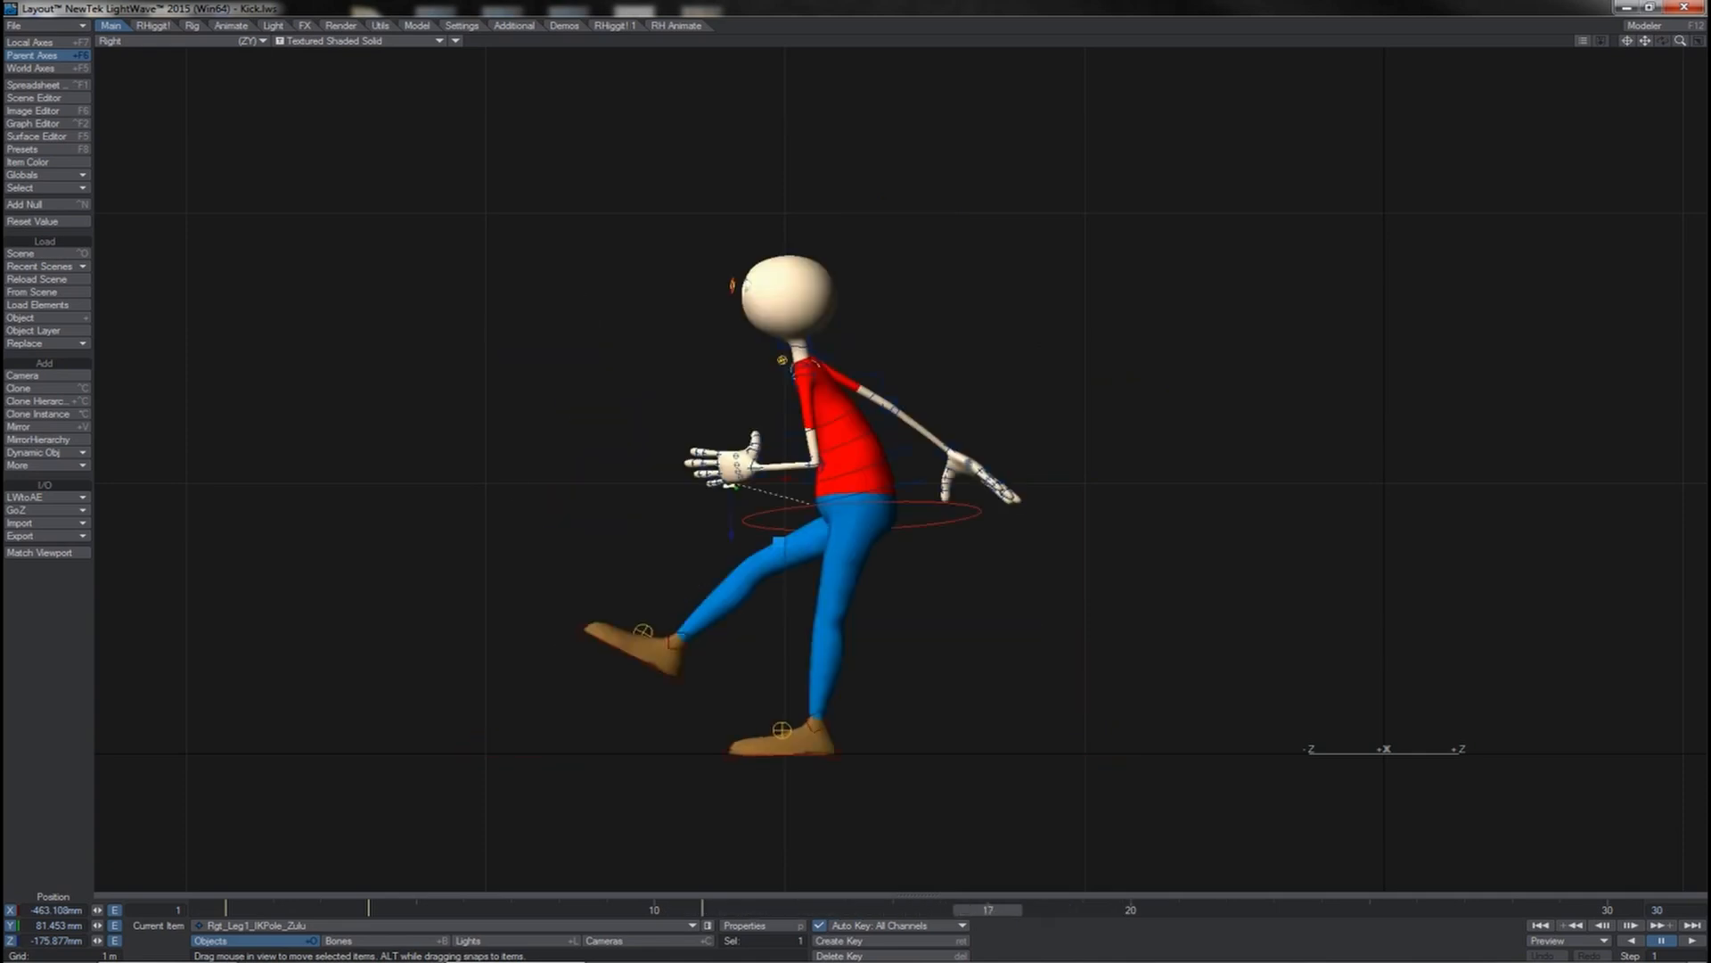
key(Left)
key(Left)
key(Left)
key(Left)
key(Left)
key(Left)
key(Left)
key(Left)
key(Left)
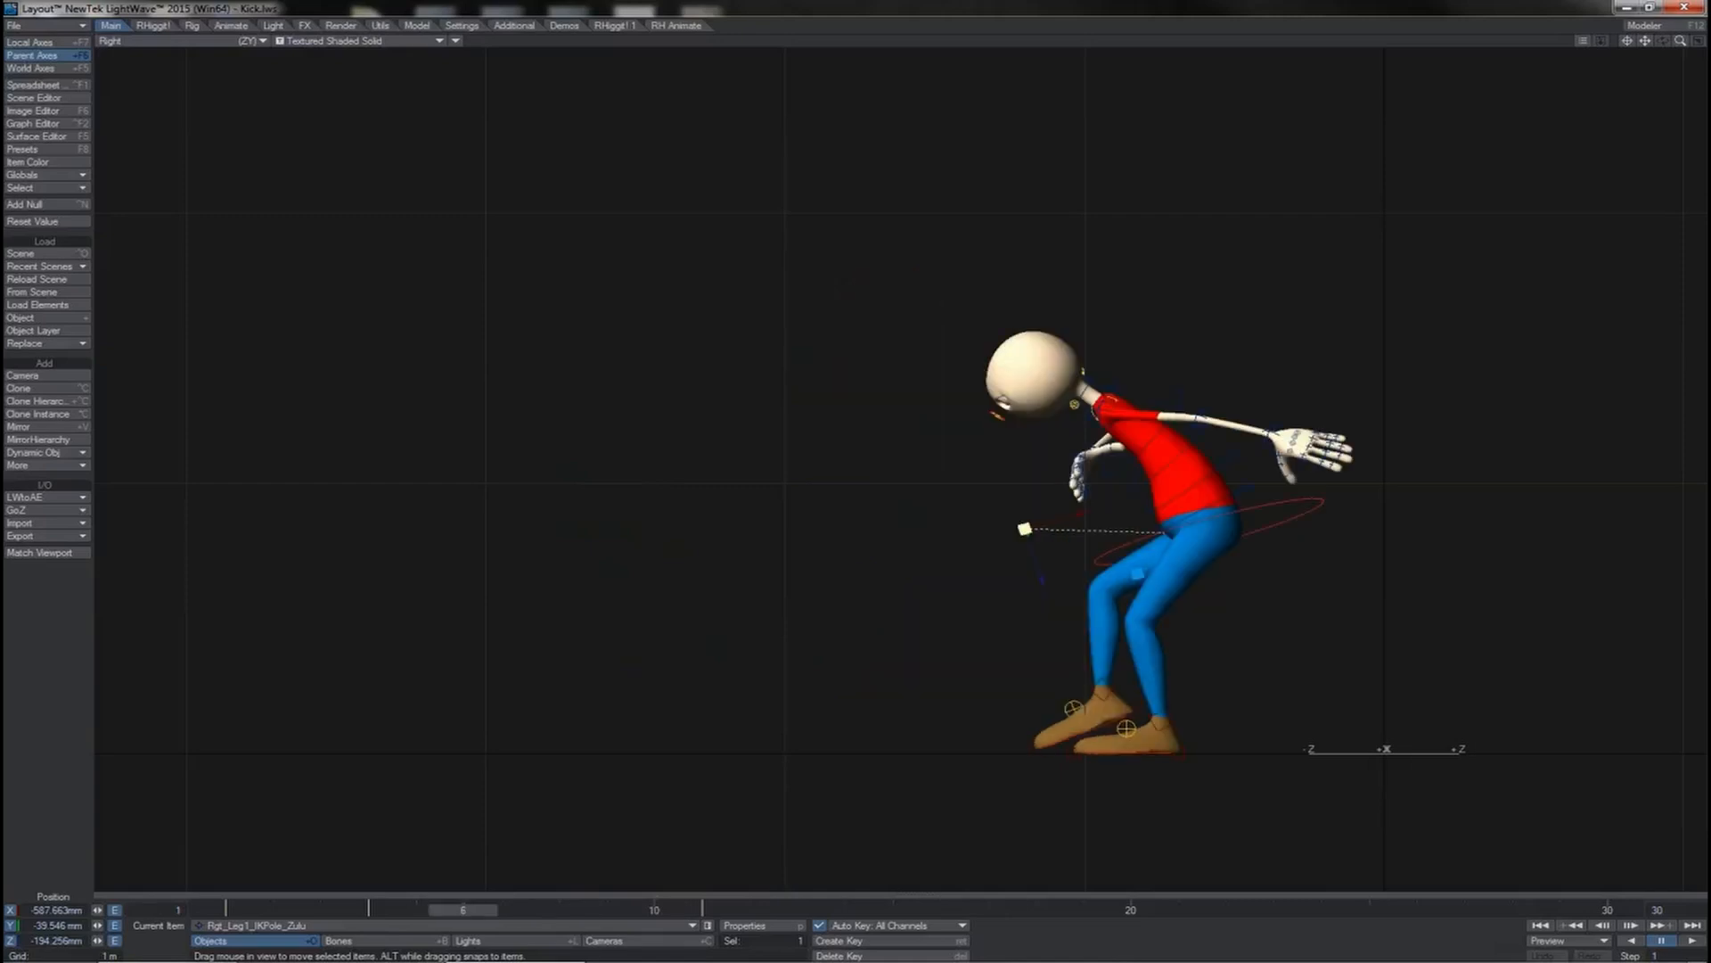
key(Right)
key(Right)
key(Right)
key(Right)
key(Right)
key(Right)
key(Right)
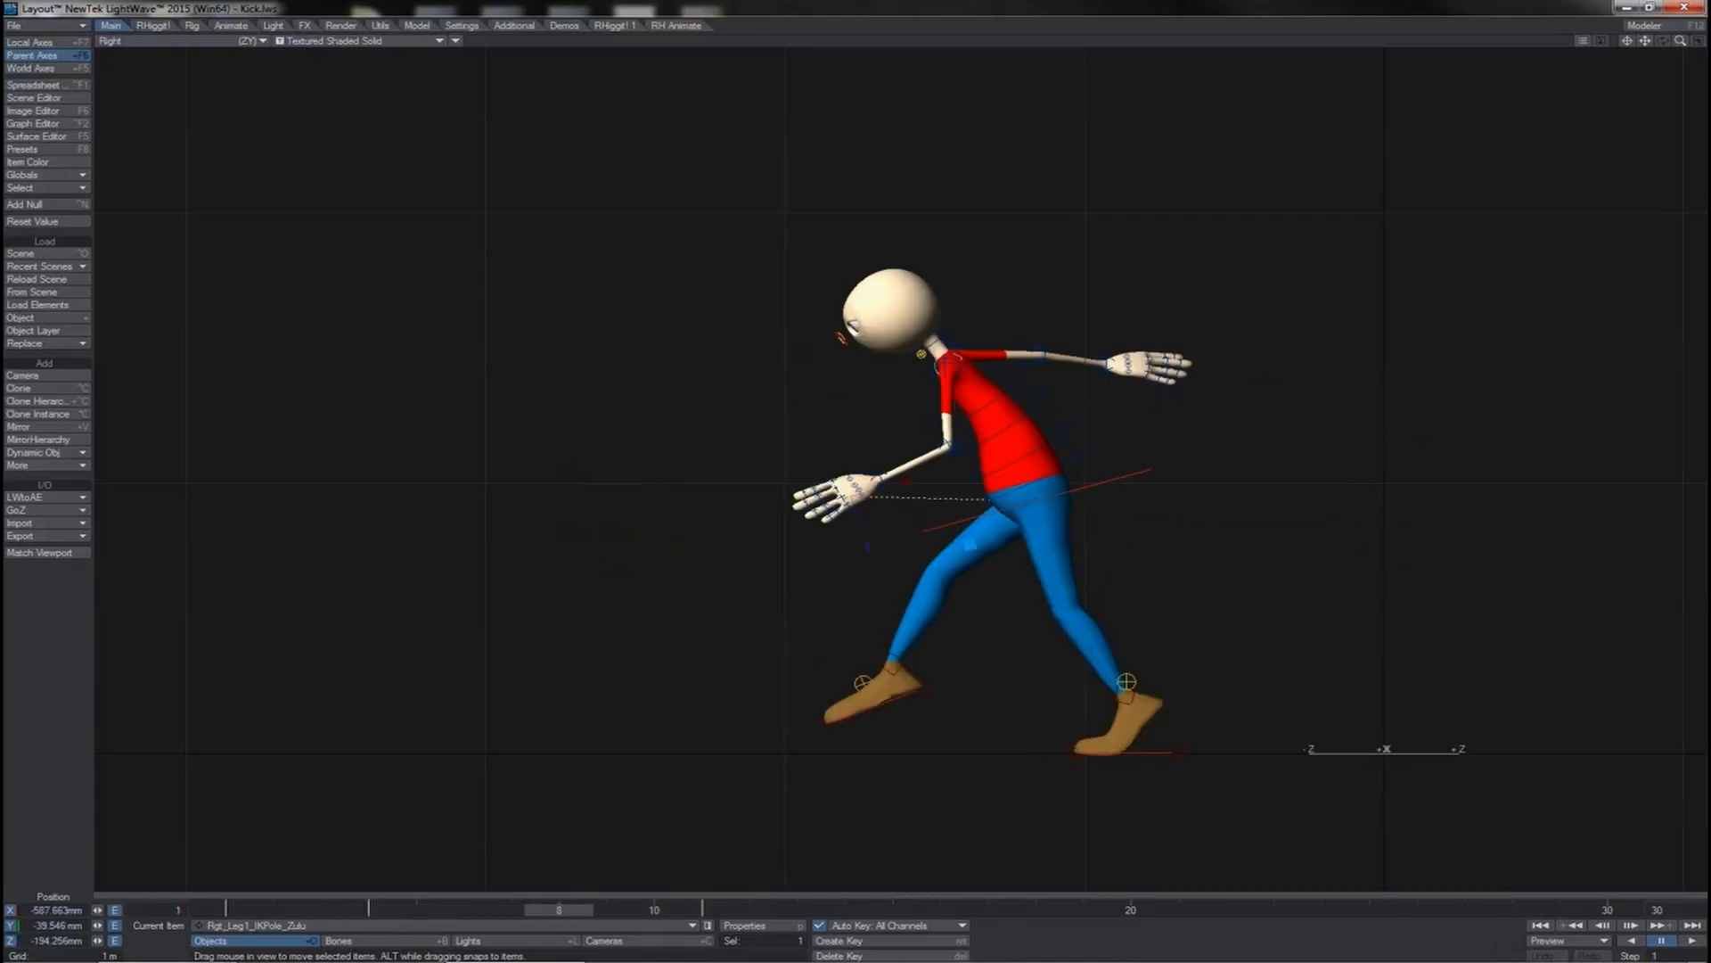
key(Right)
key(Right)
key(Right)
key(Right)
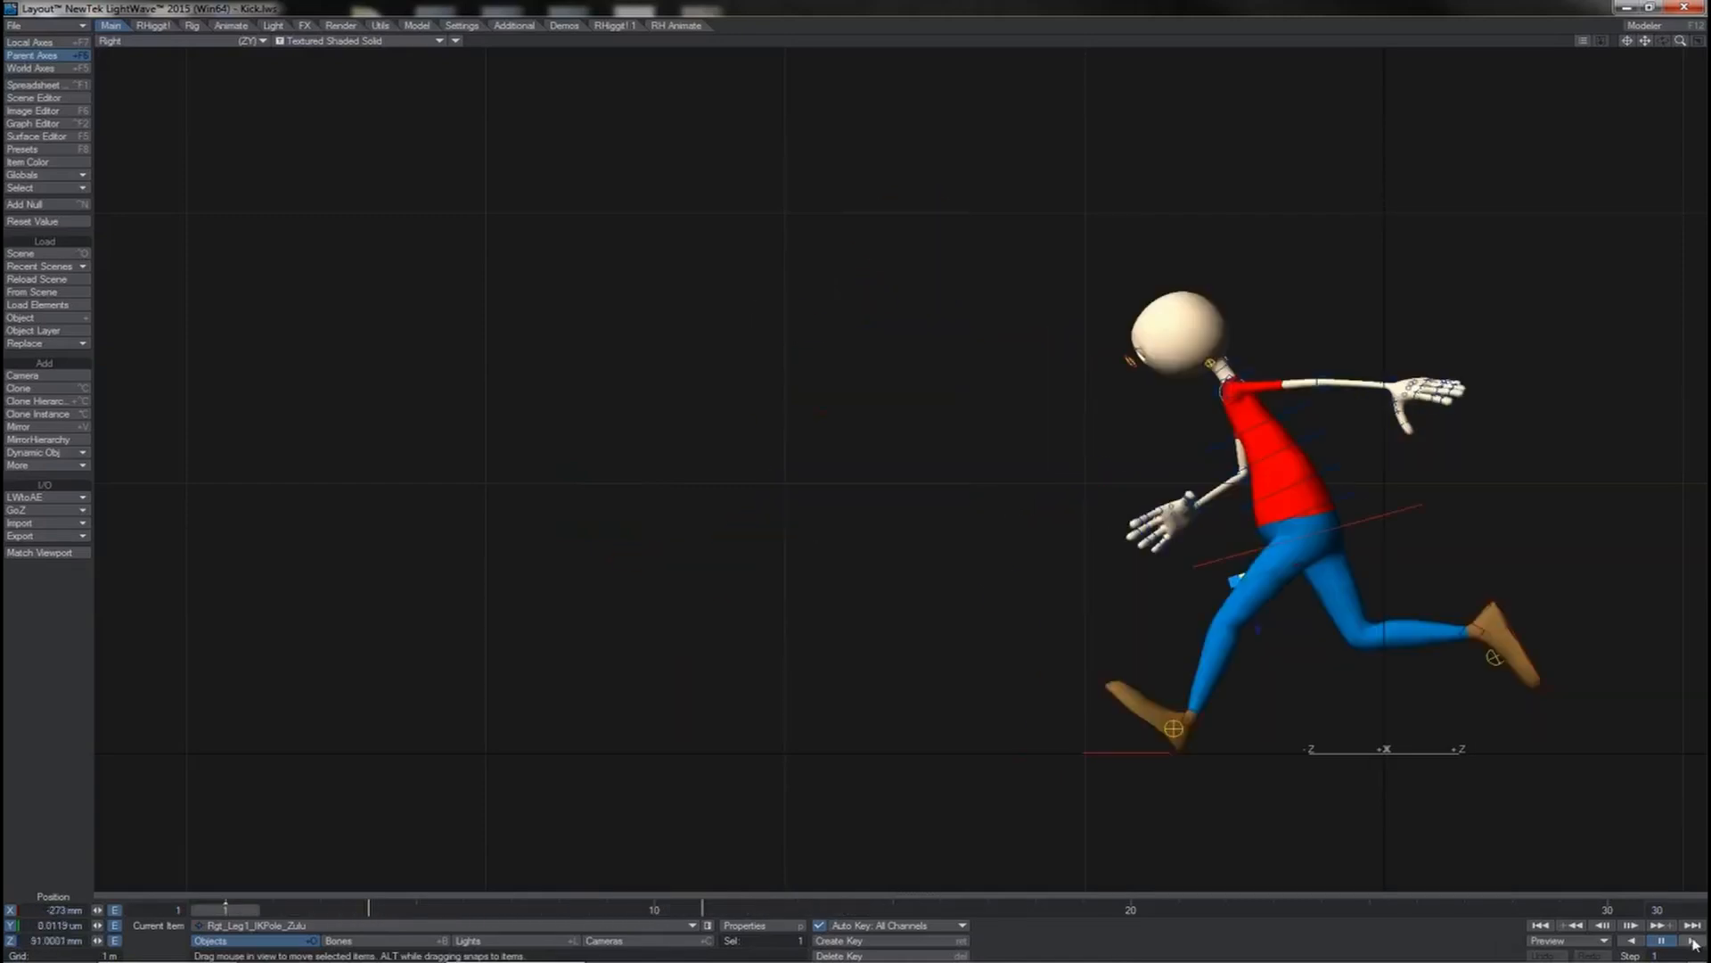
Step: Play the kick animation, step through its ending from frame 17 to frame 23, and play it again
click(1694, 942)
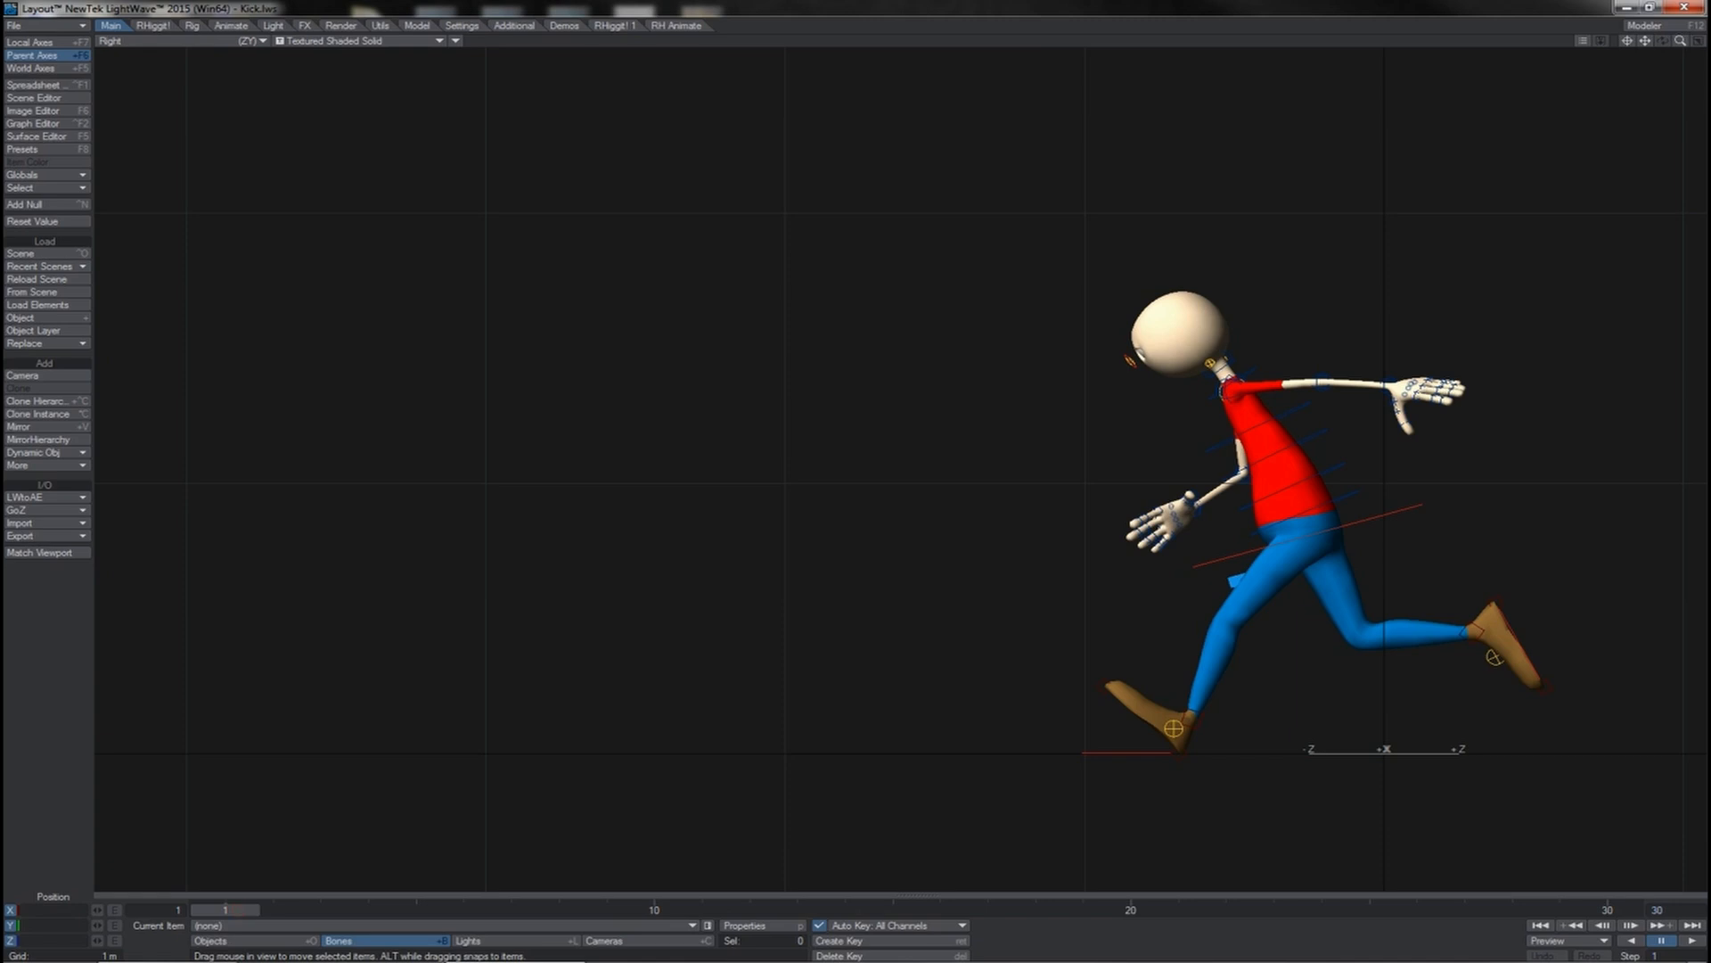
drag(226, 910, 988, 910)
key(Right)
key(Right)
key(Right)
key(Right)
key(Right)
key(Right)
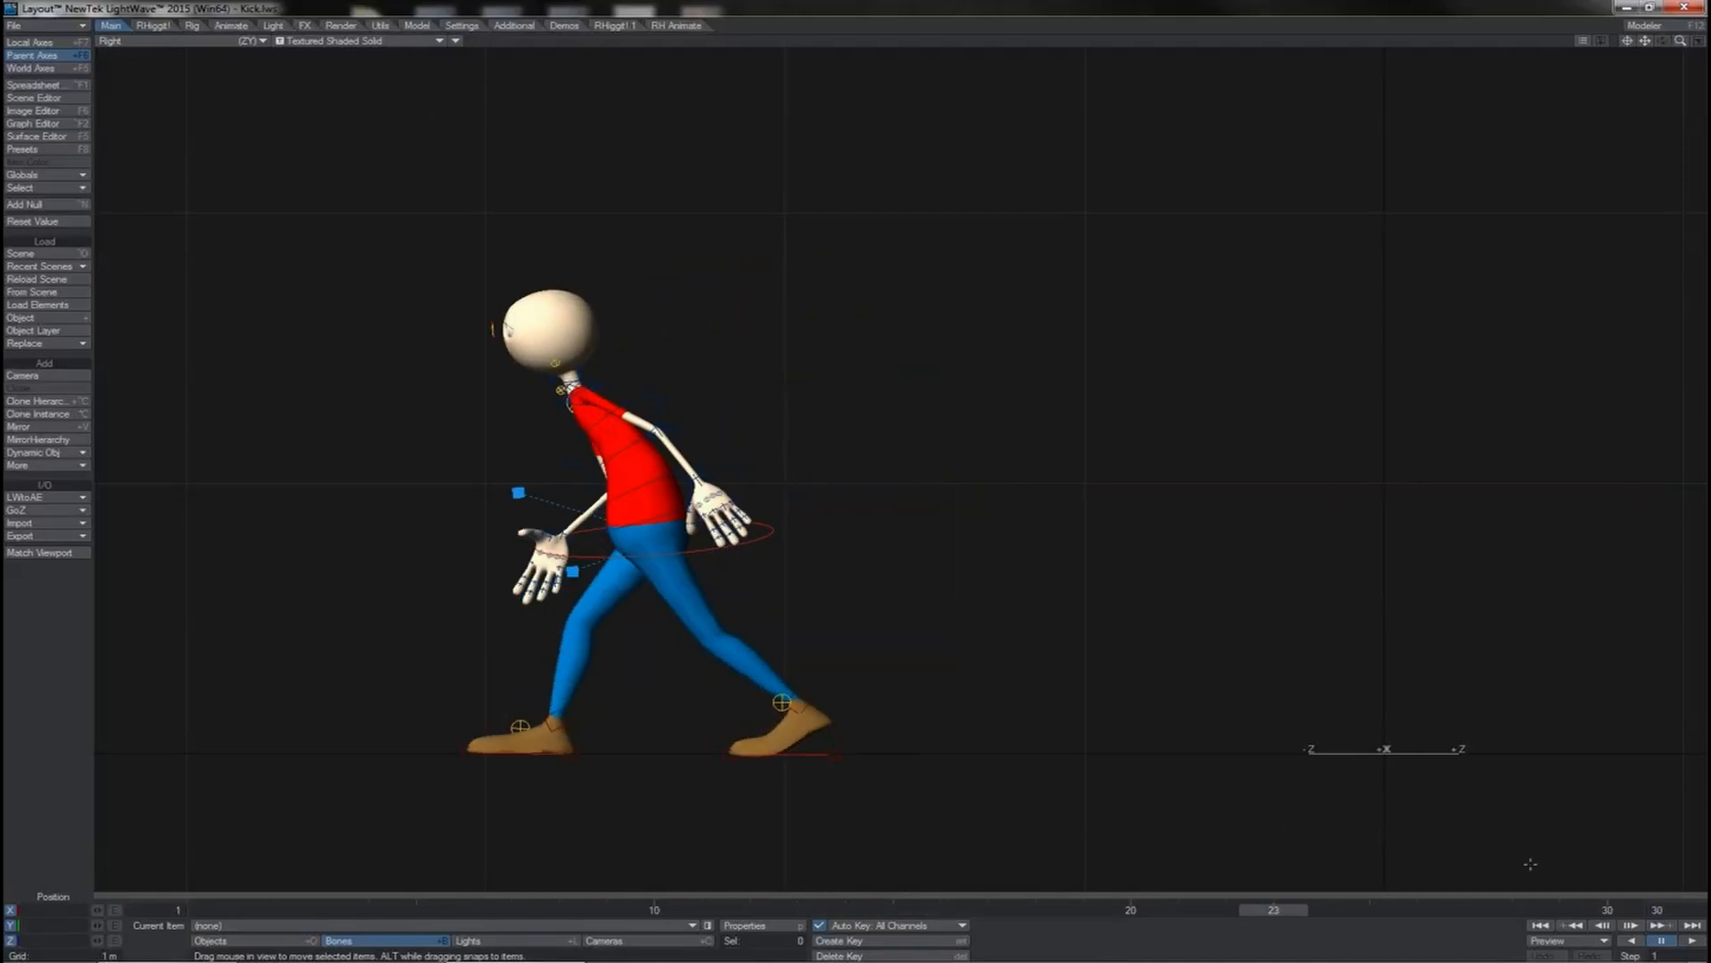
click(1691, 942)
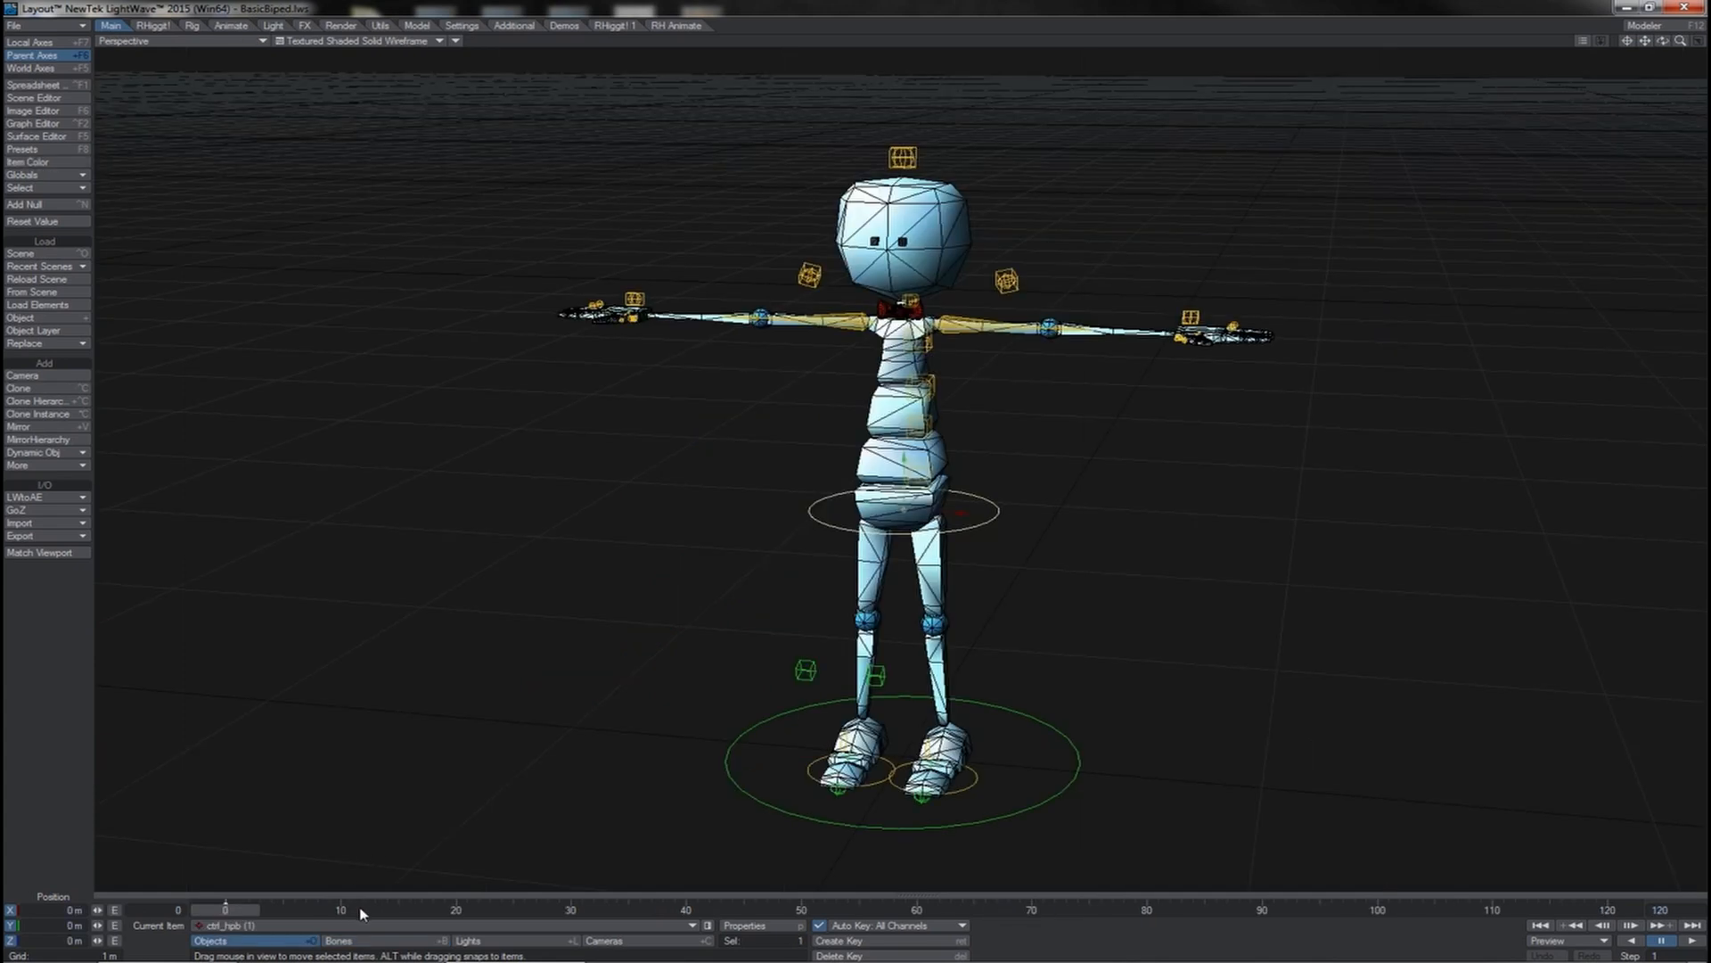
Step: At frame 12, move the biped's hip control forward to about Z -275 mm and down to about Y -65 mm in side view
click(362, 909)
key(3)
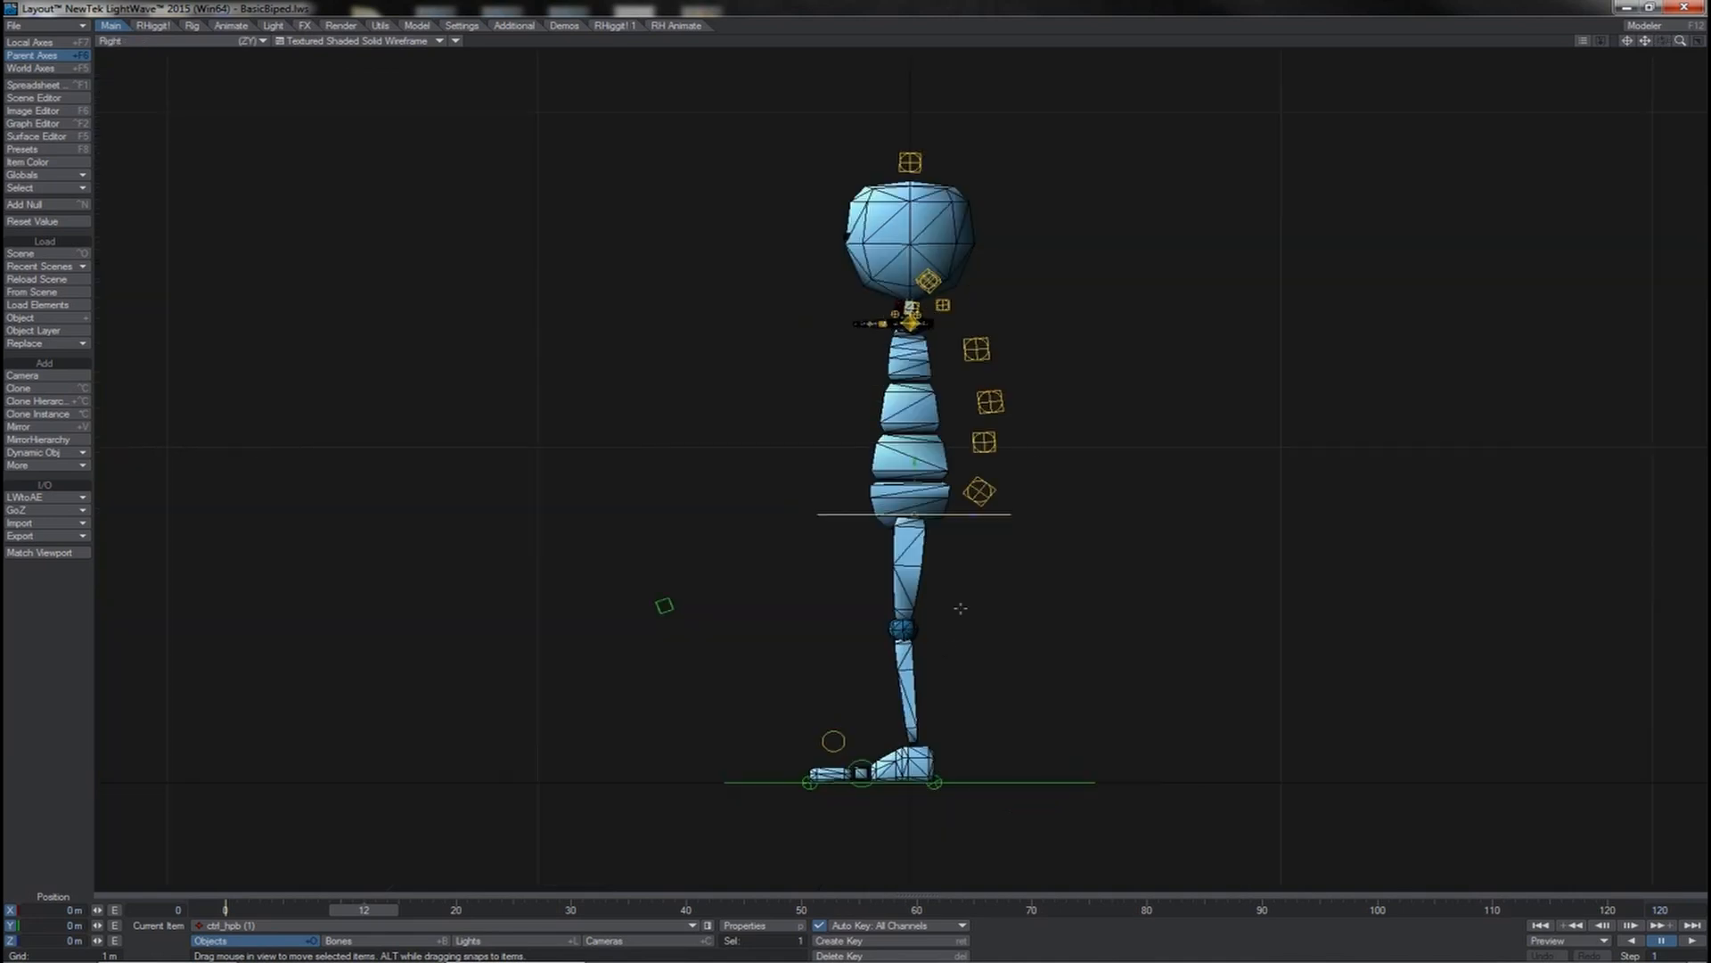
drag(1090, 449, 988, 472)
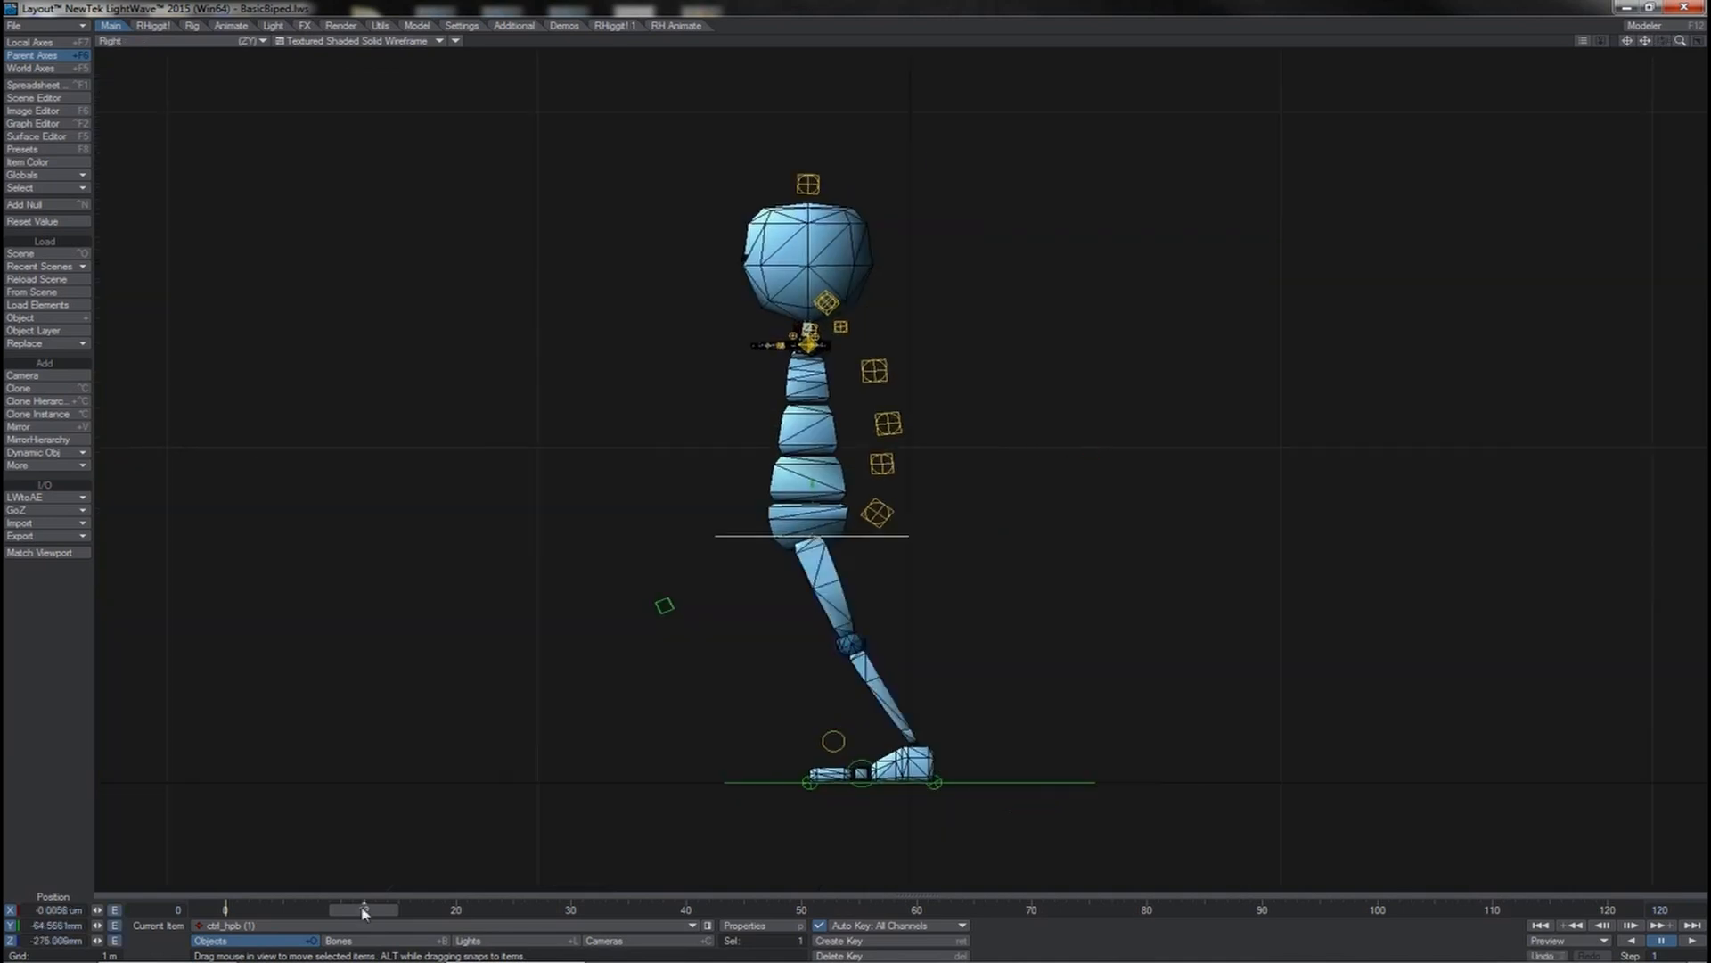
Step: At frame 12, select Foot_Floor_ctrl (2) and move it forward to about Z -672 mm in side view
key(4)
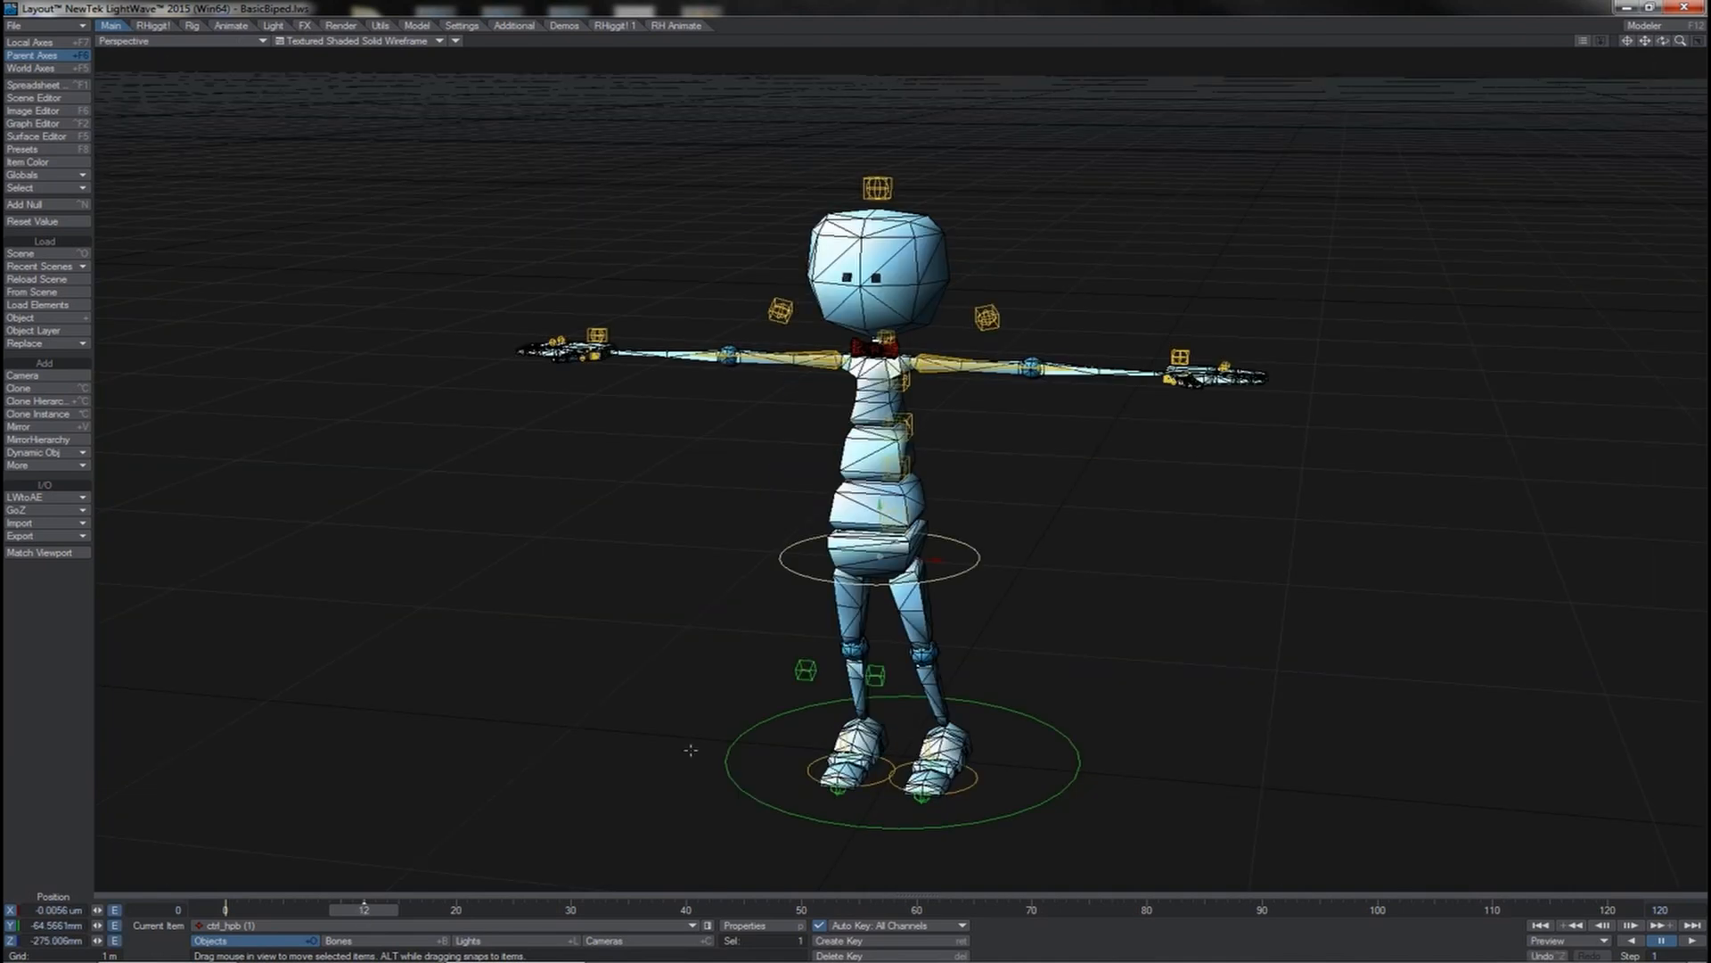
click(963, 788)
key(3)
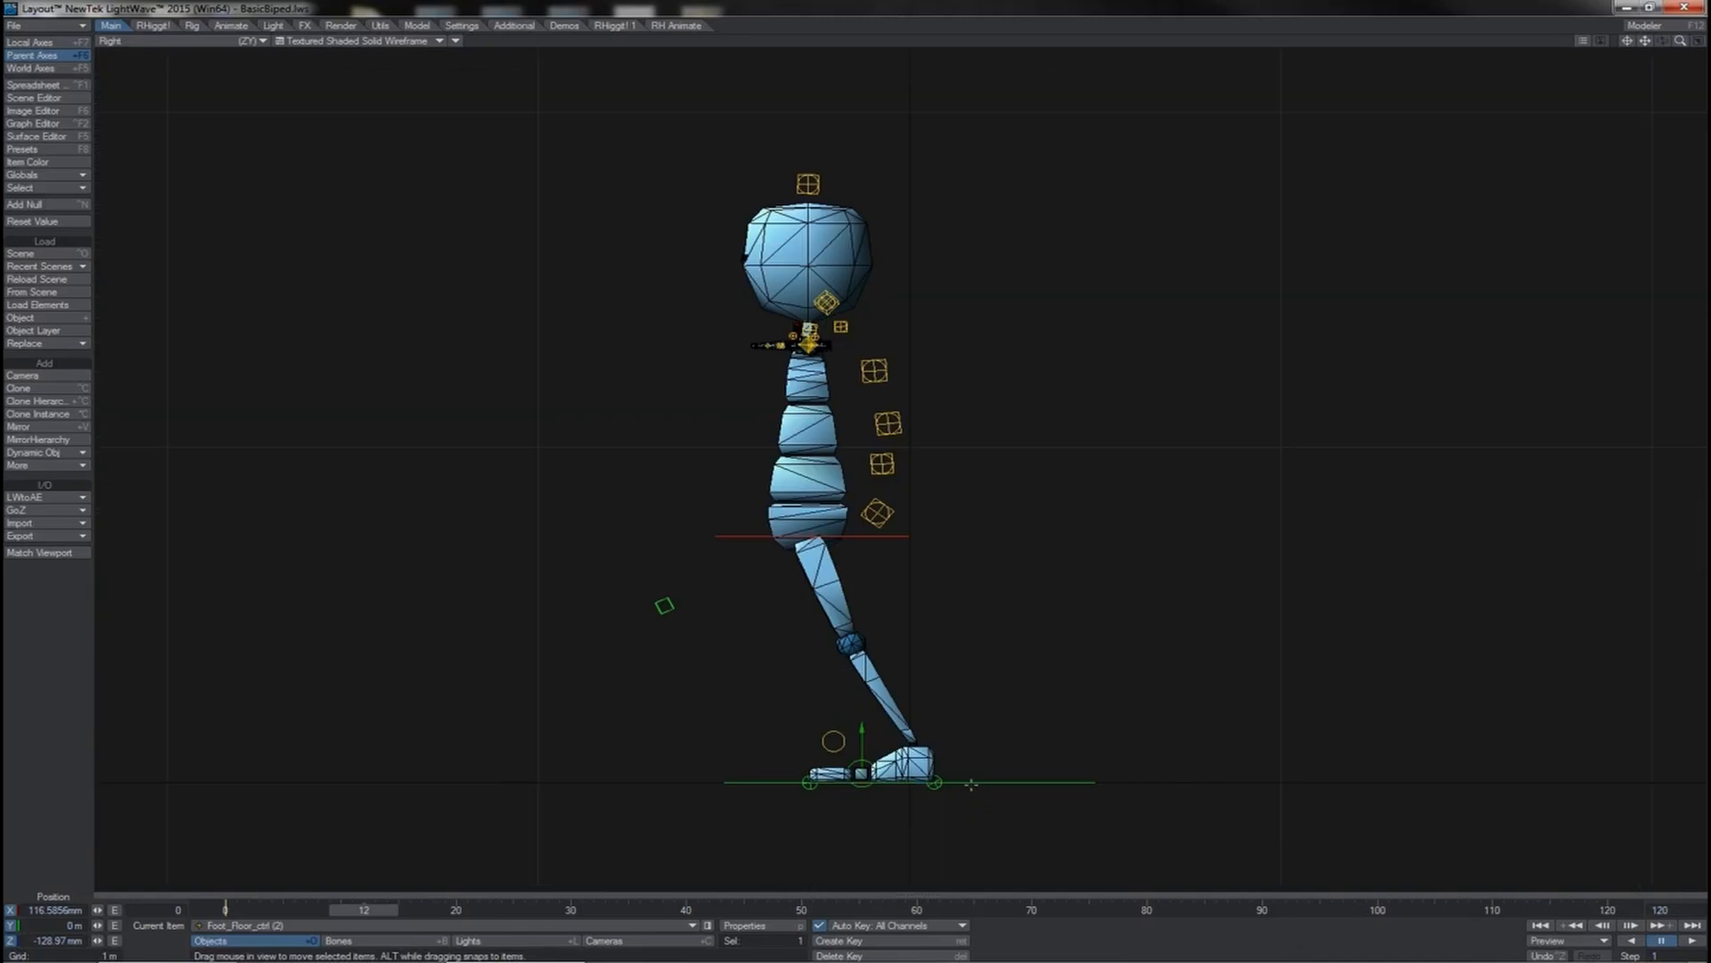
drag(918, 779, 684, 779)
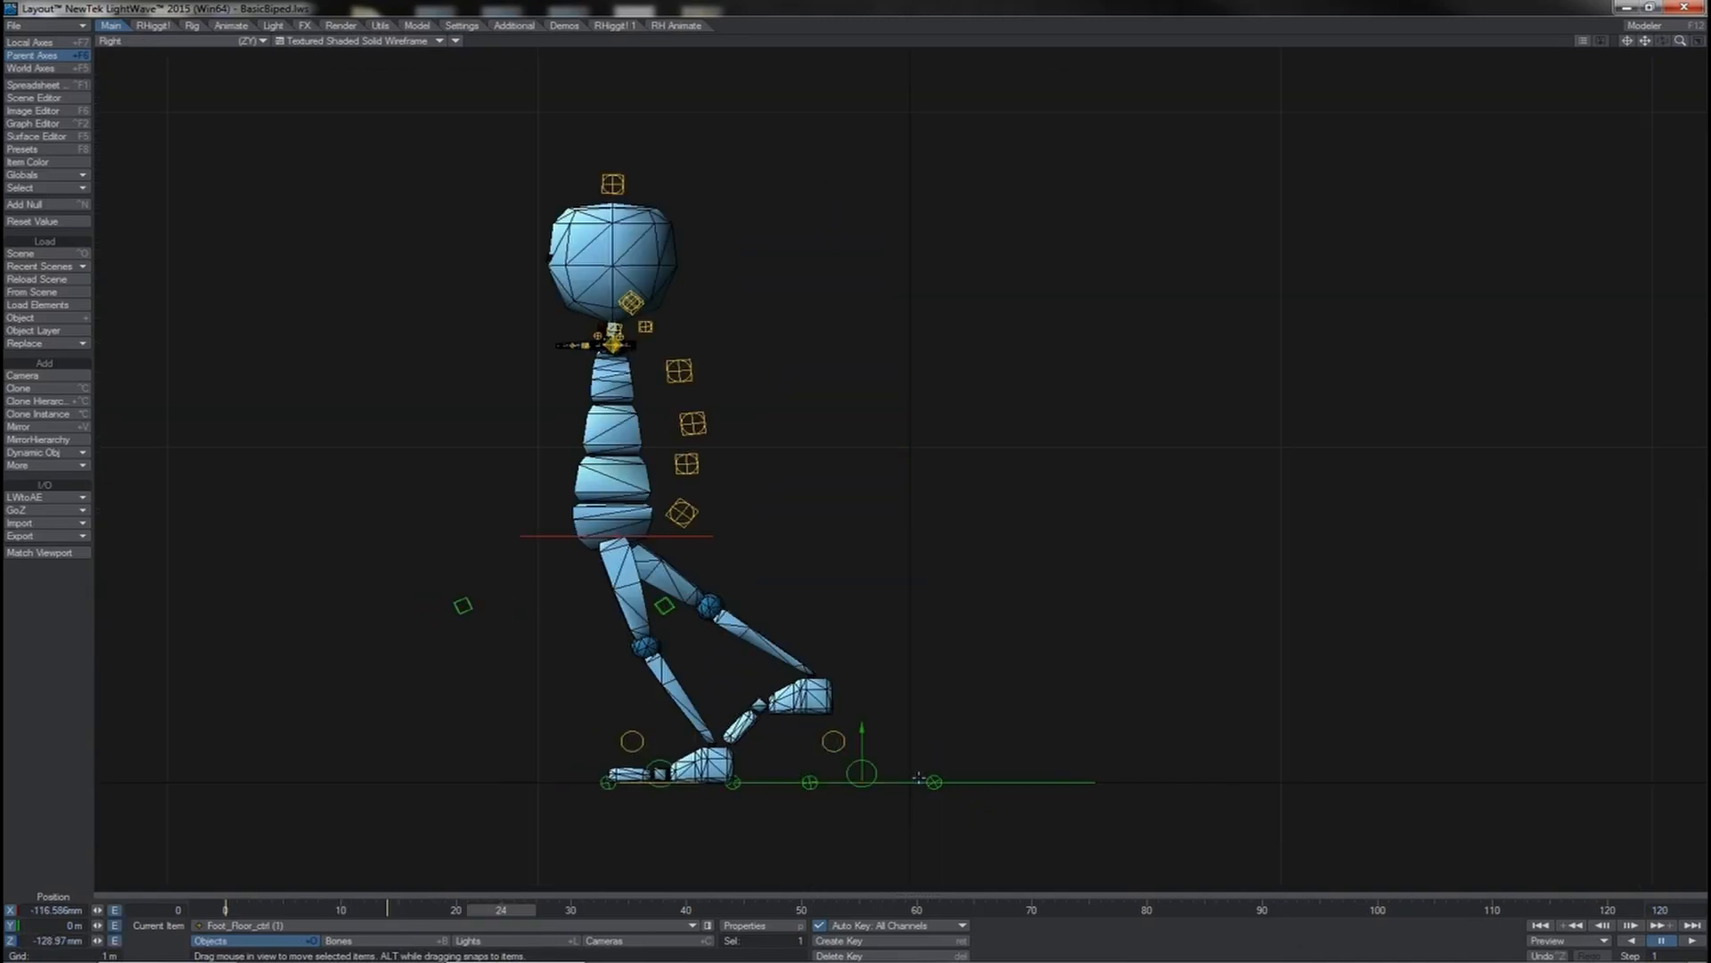
Step: Move Foot_Floor_ctrl (1) forward past the other foot at frame 24, and raise it to about Y 136 mm at frame 19
drag(918, 779, 510, 779)
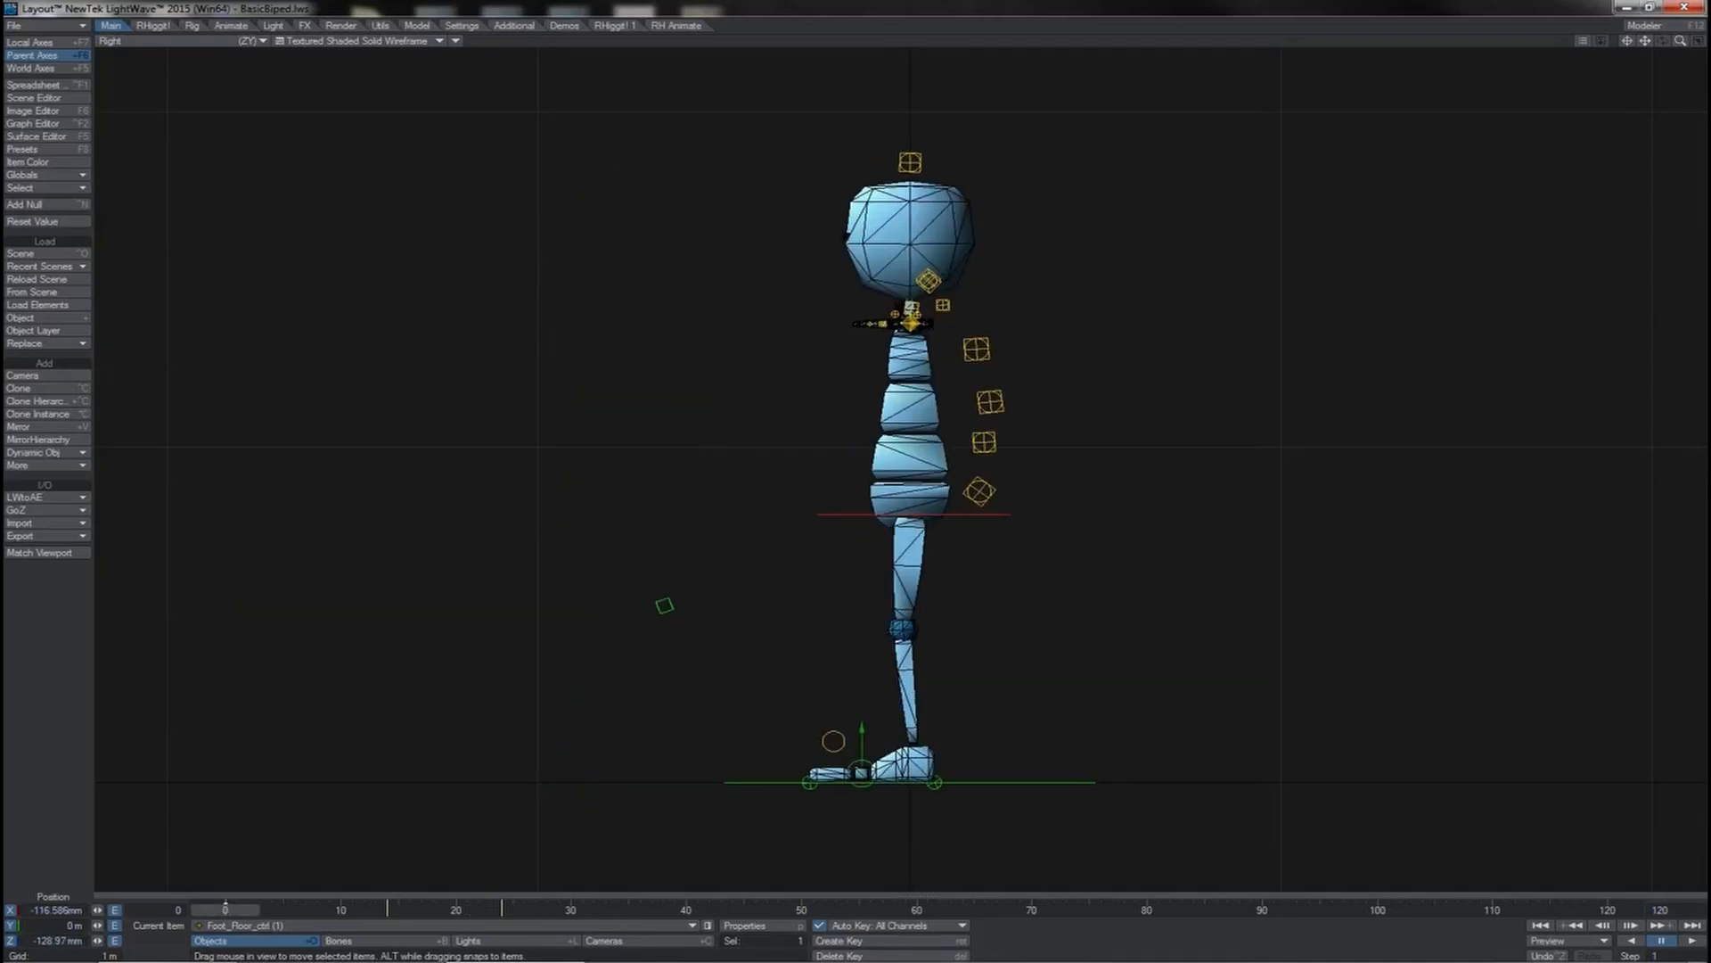
drag(226, 910, 444, 910)
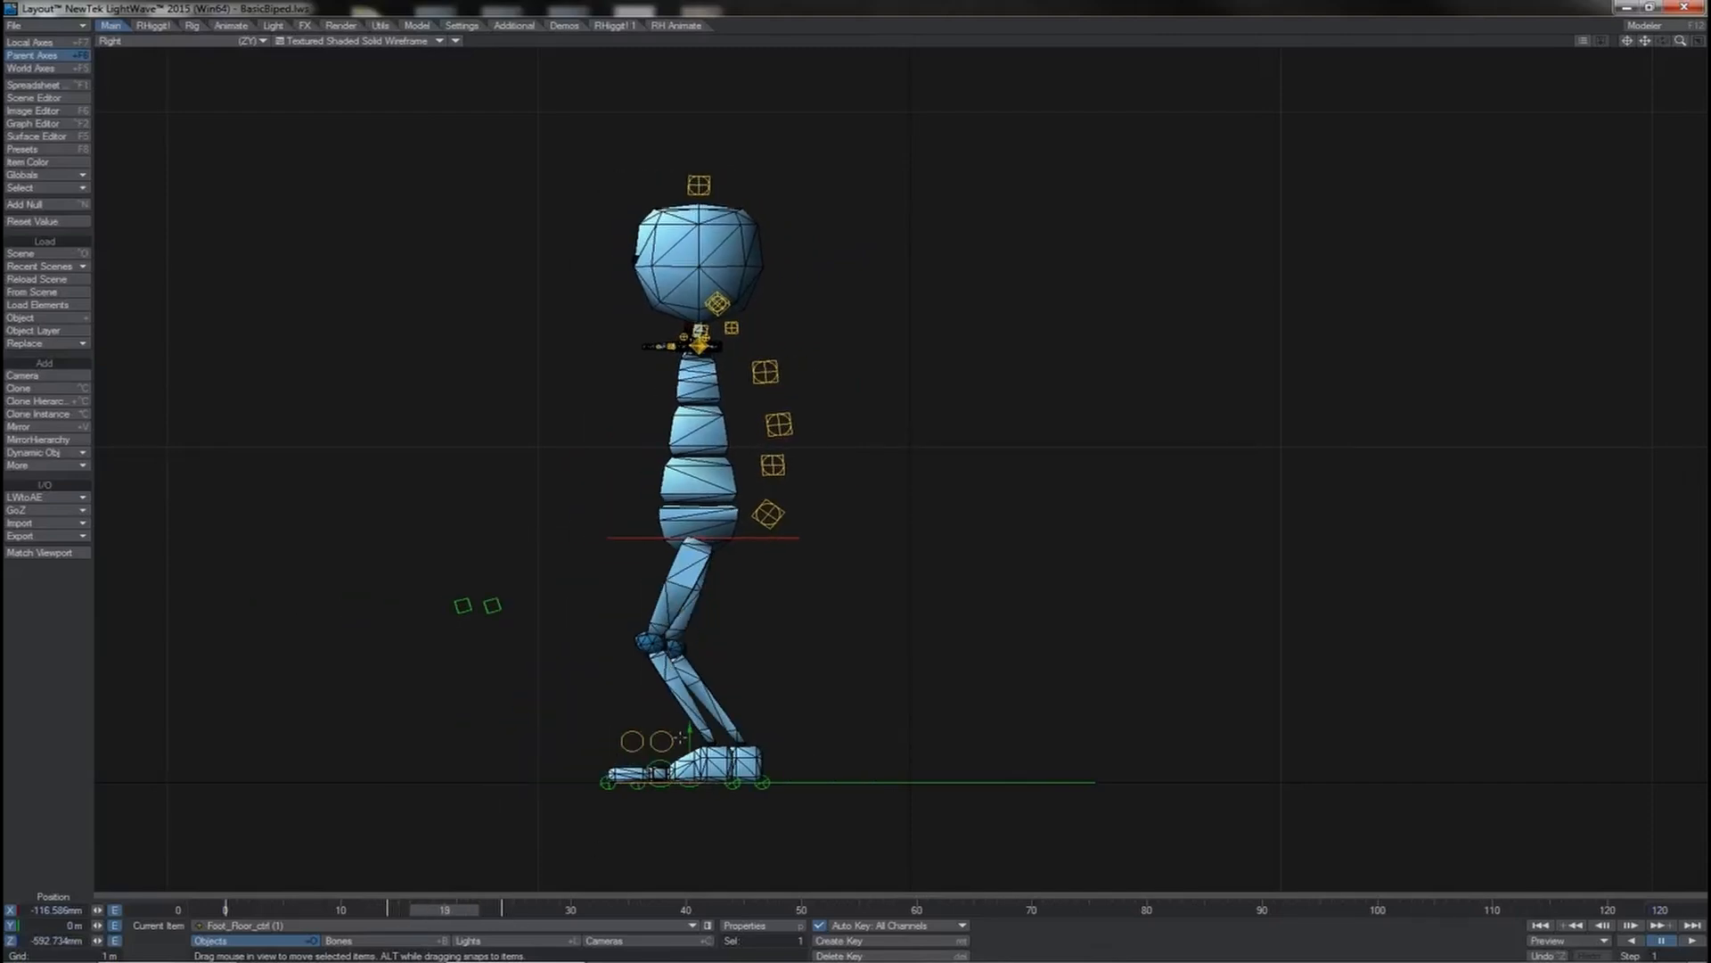
drag(679, 738, 855, 472)
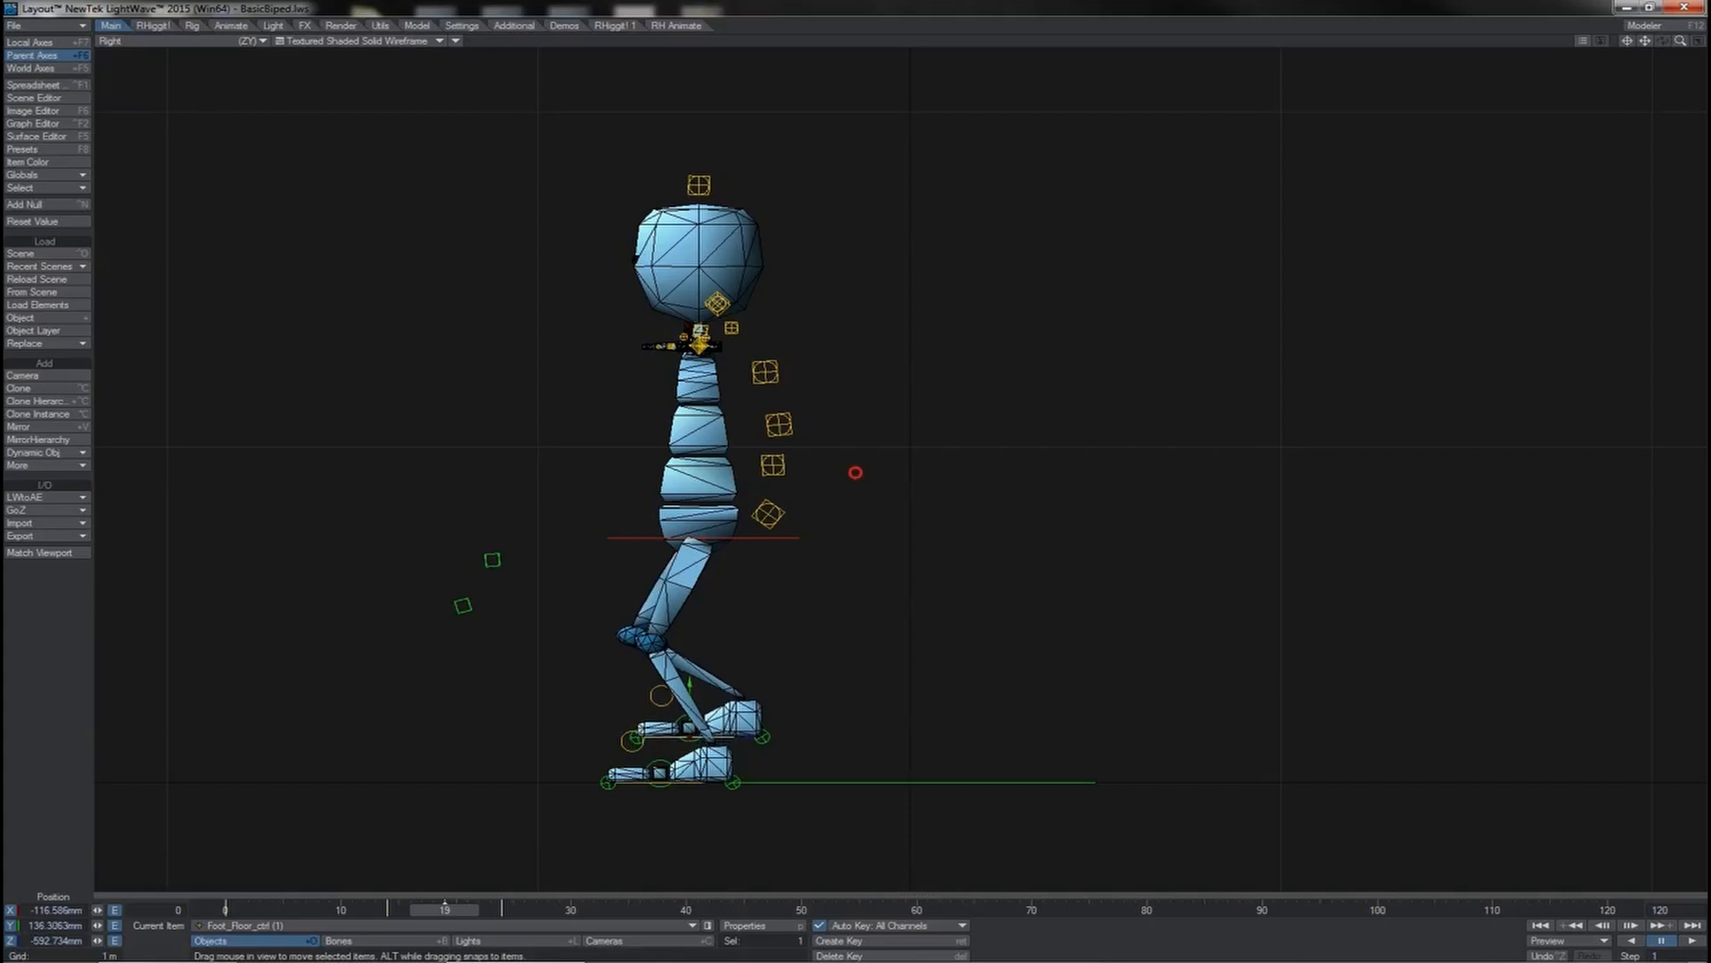
Step: At frame 5, raise Foot_Floor_ctrl (2) slightly off the floor for the first step, and return to frame 0
drag(463, 894, 283, 910)
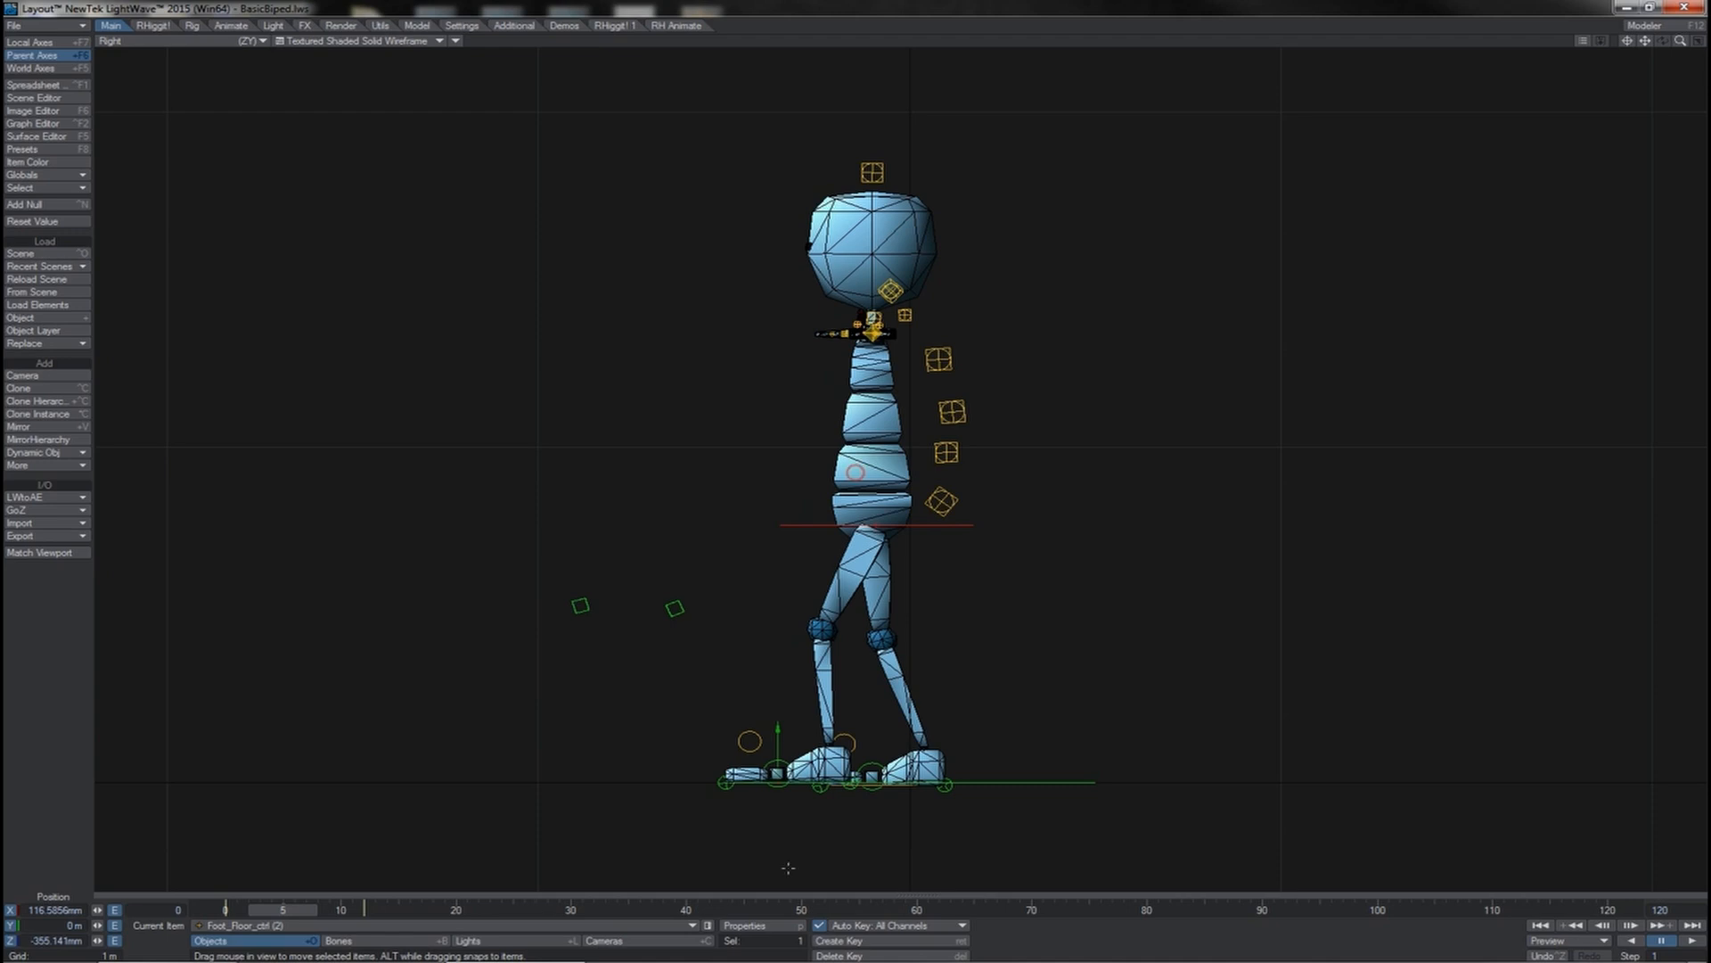
drag(777, 733, 778, 712)
drag(282, 909, 225, 909)
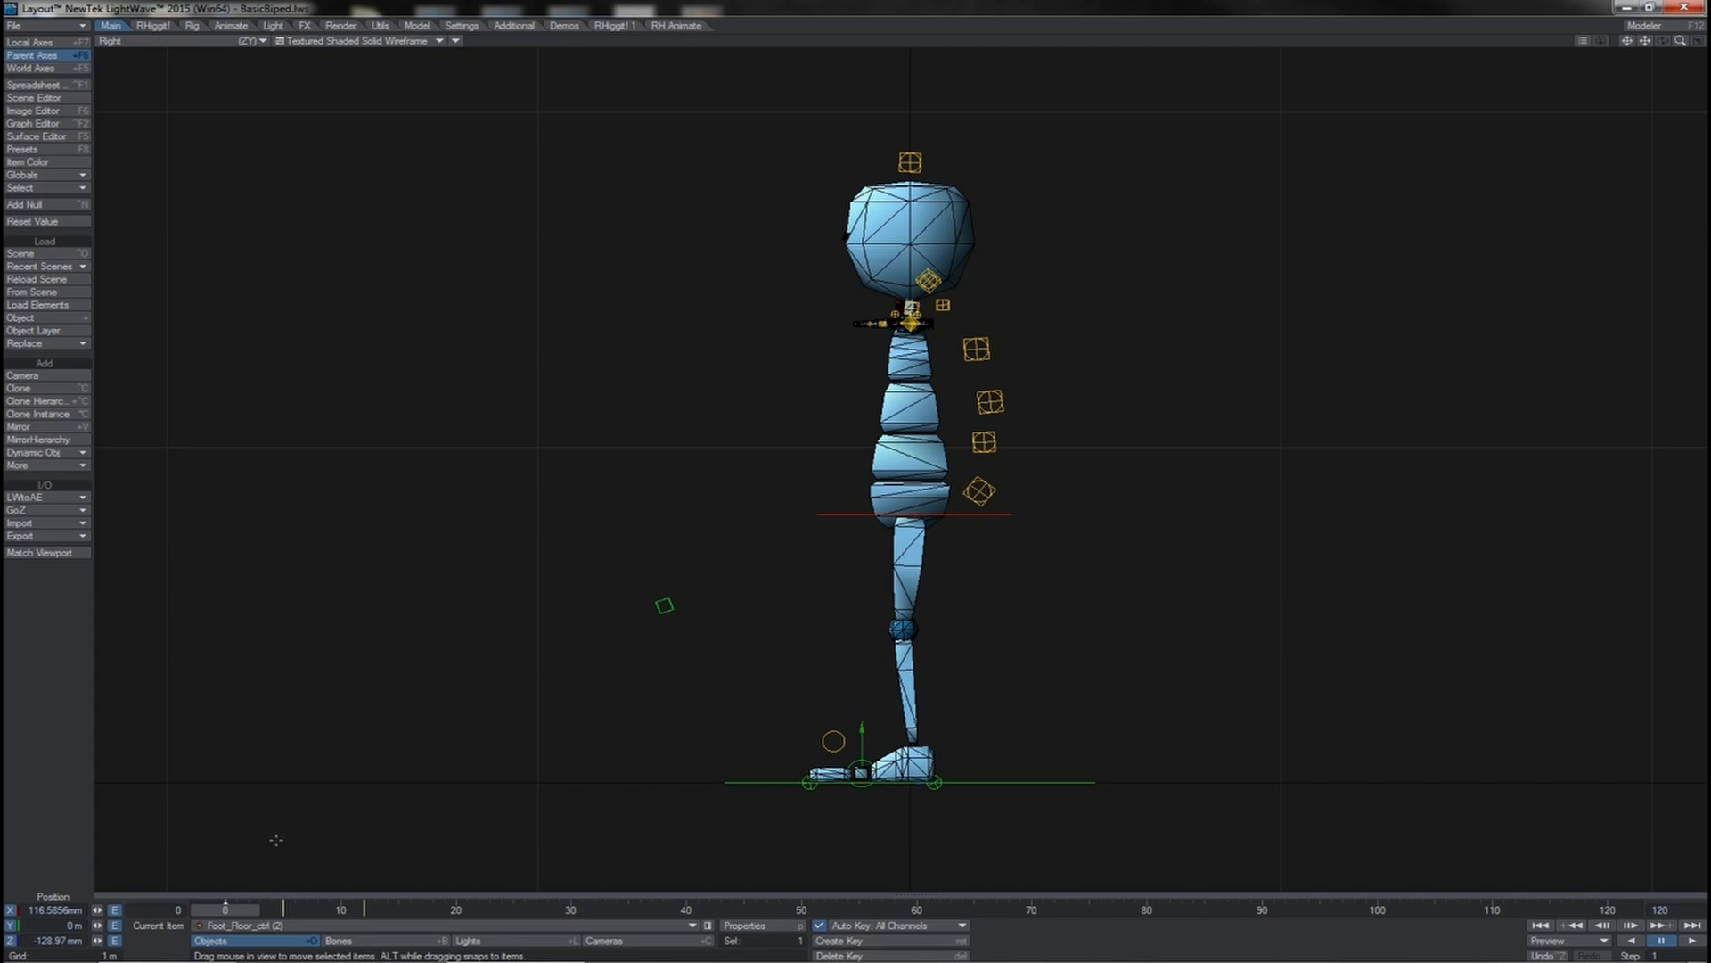
Step: Scrub through the biped's walk steps to check how the feet and hips move
drag(244, 912, 524, 909)
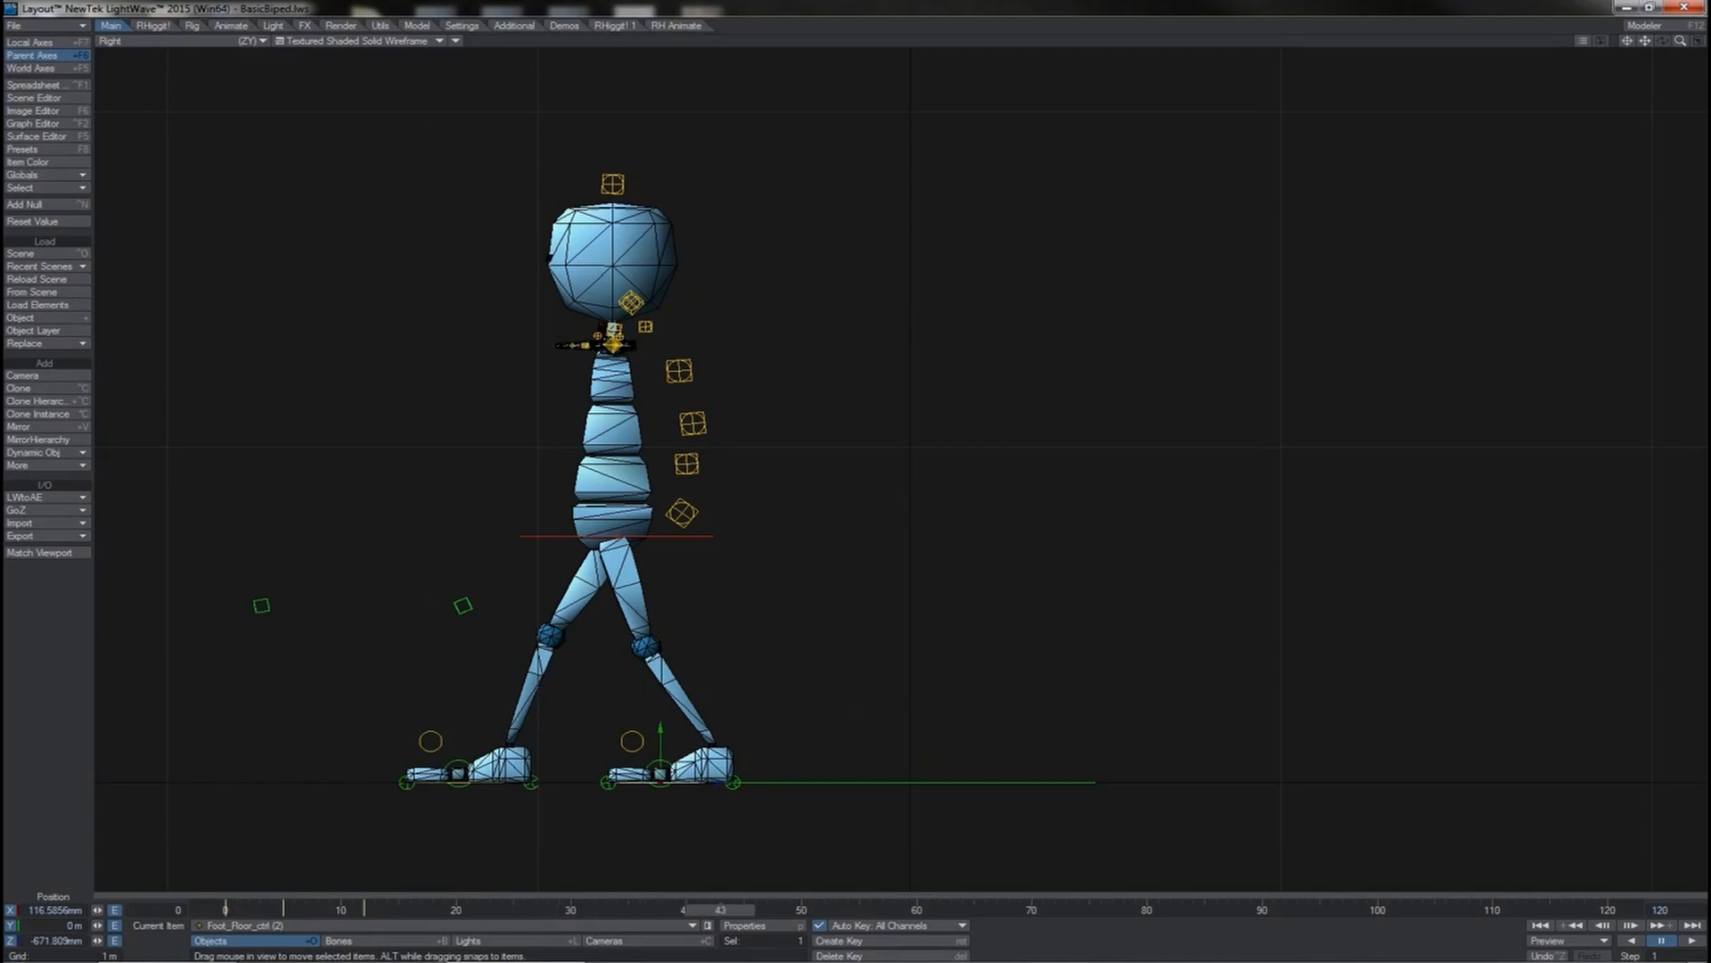
drag(1332, 910, 387, 910)
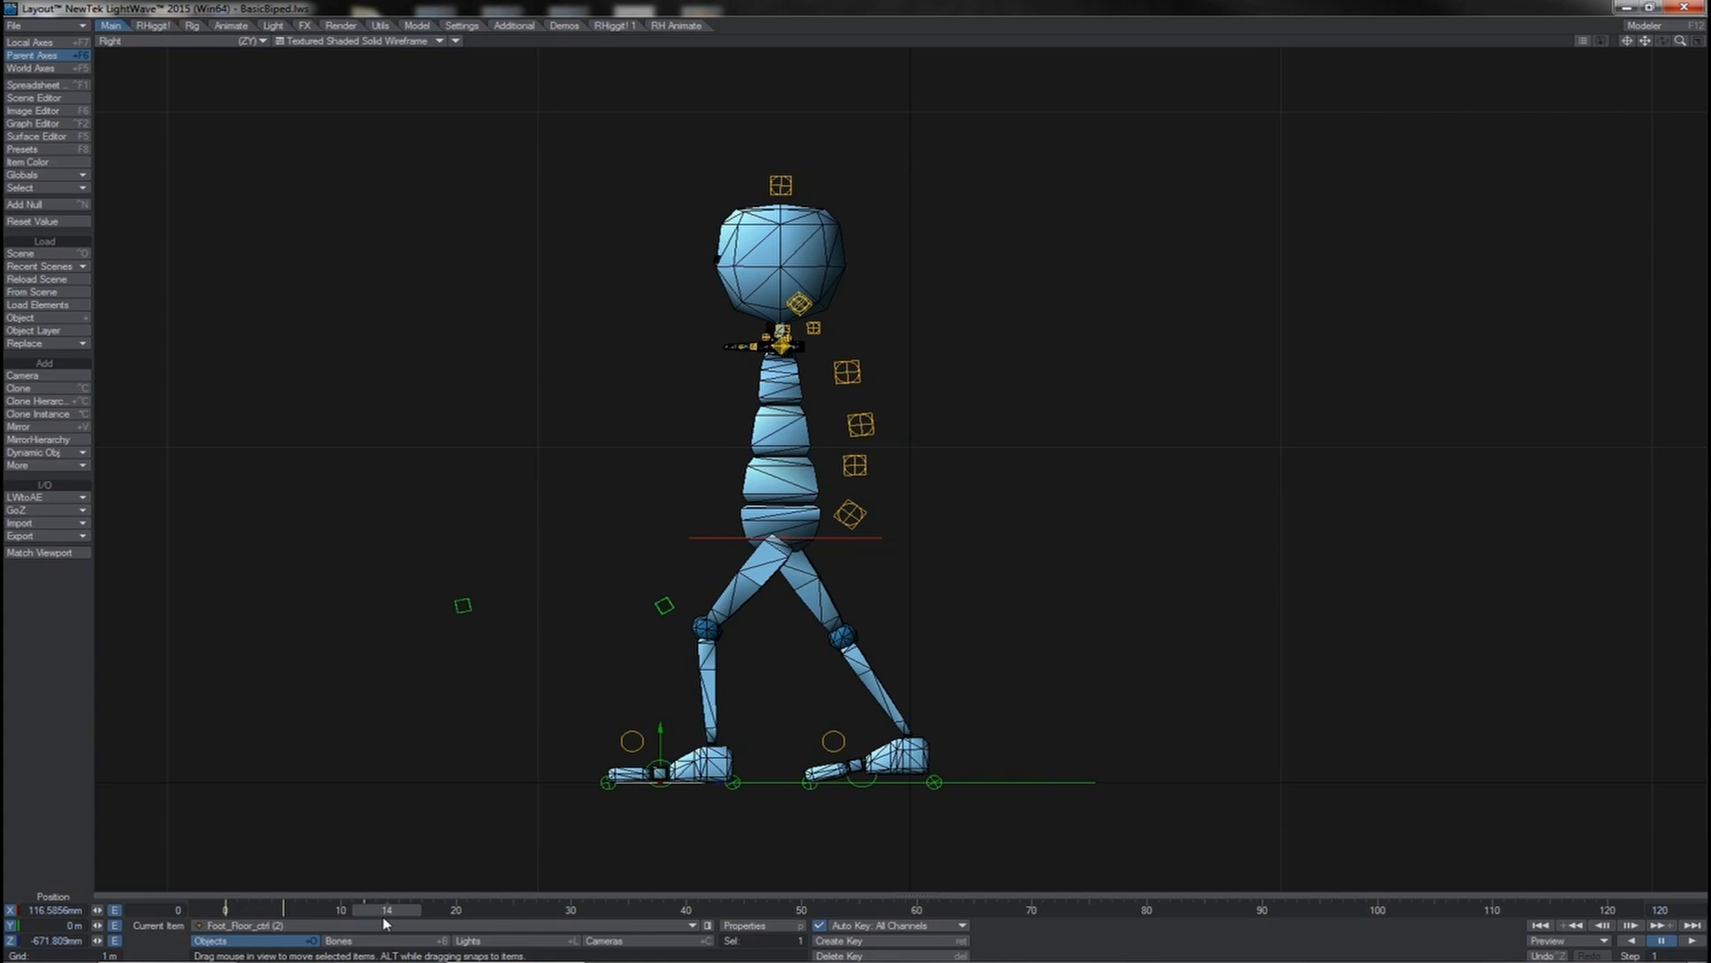
drag(389, 911, 536, 910)
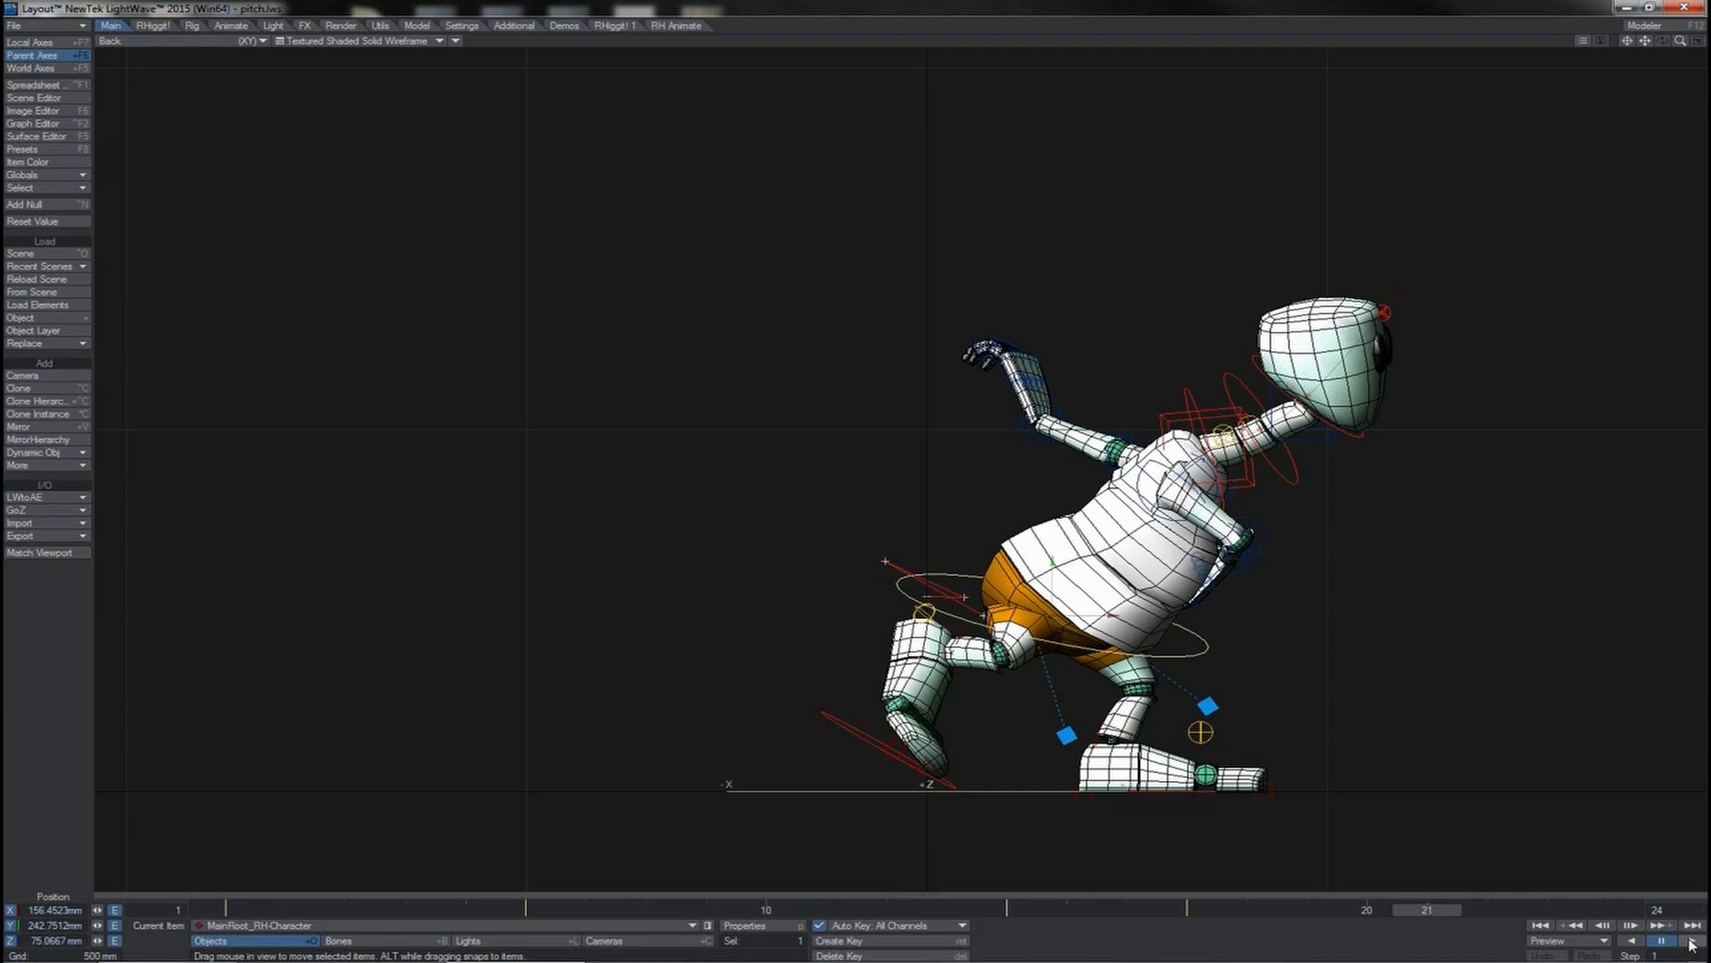
Step: Play the pitch animation, scrub from frame 13 to frame 14 to examine the snap between poses, and stop playback
click(1691, 942)
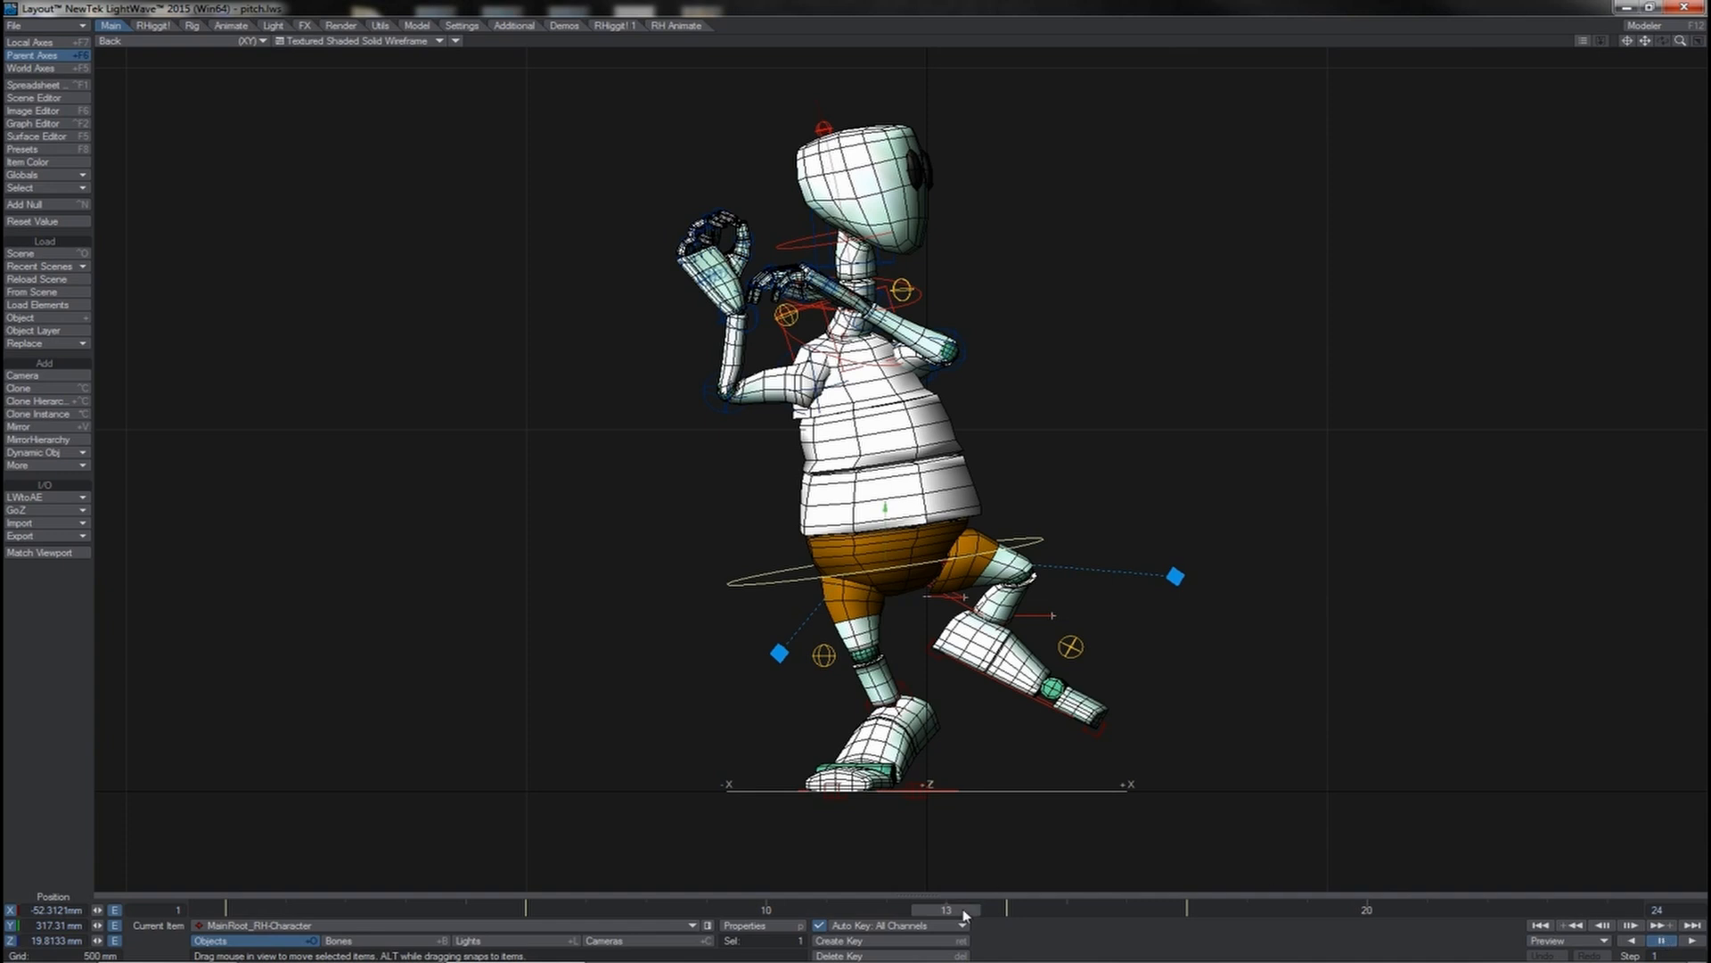
drag(958, 909, 1006, 909)
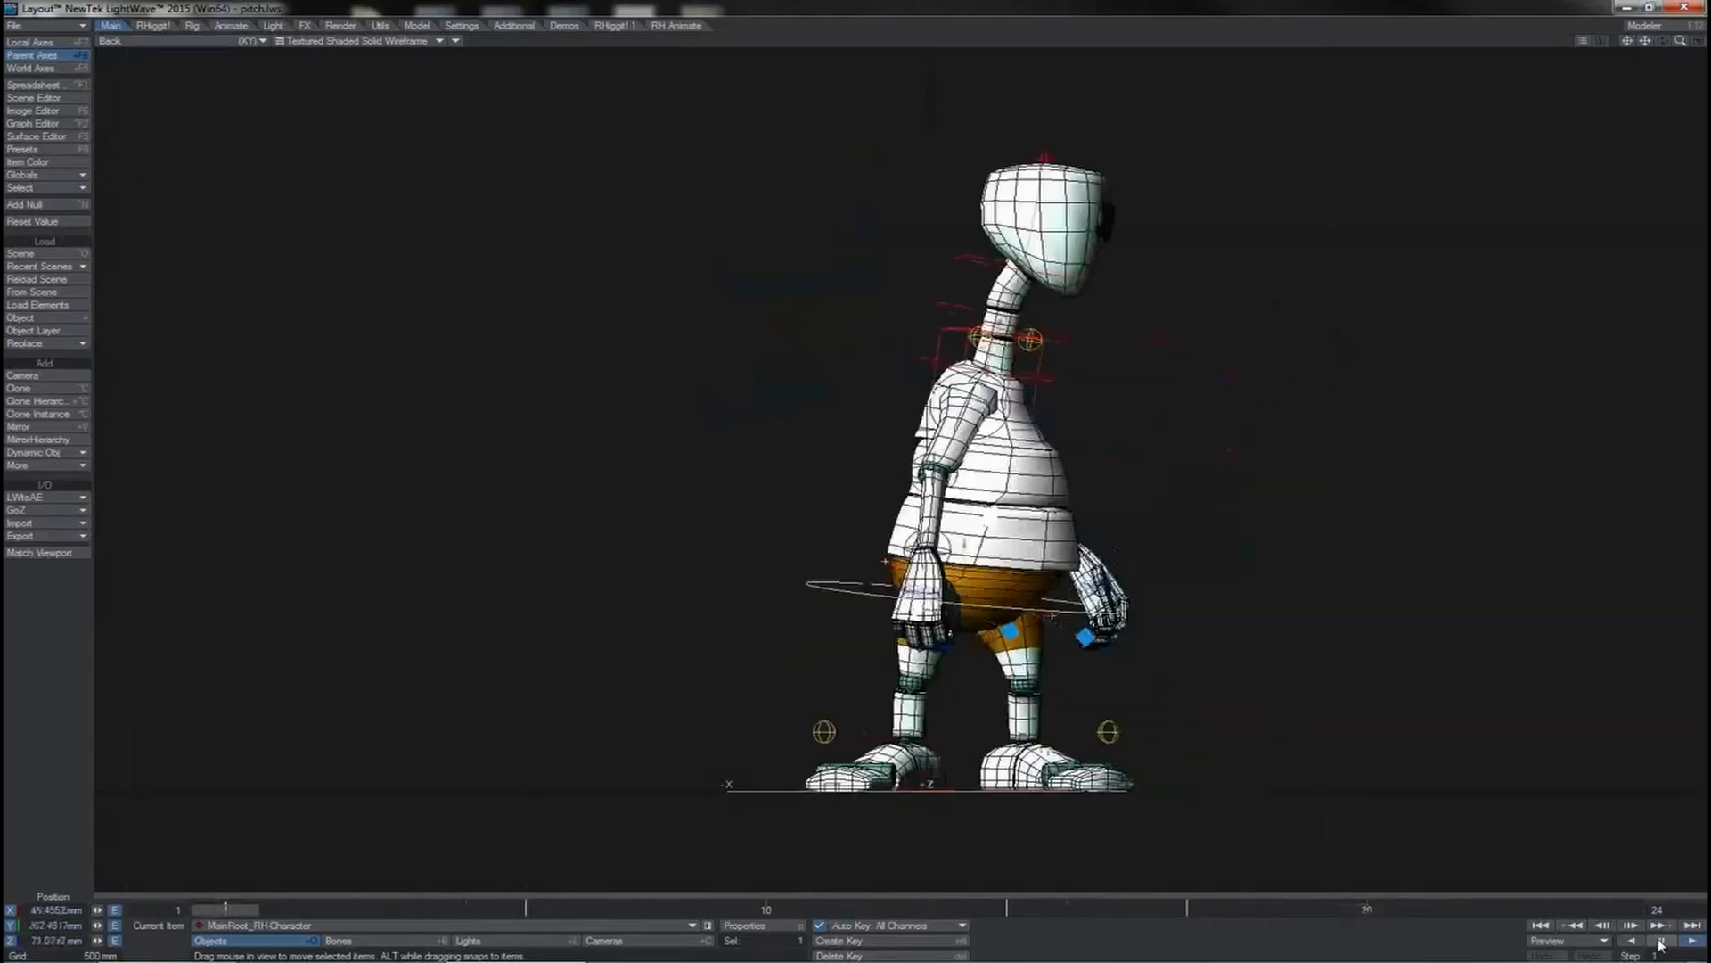
click(1659, 943)
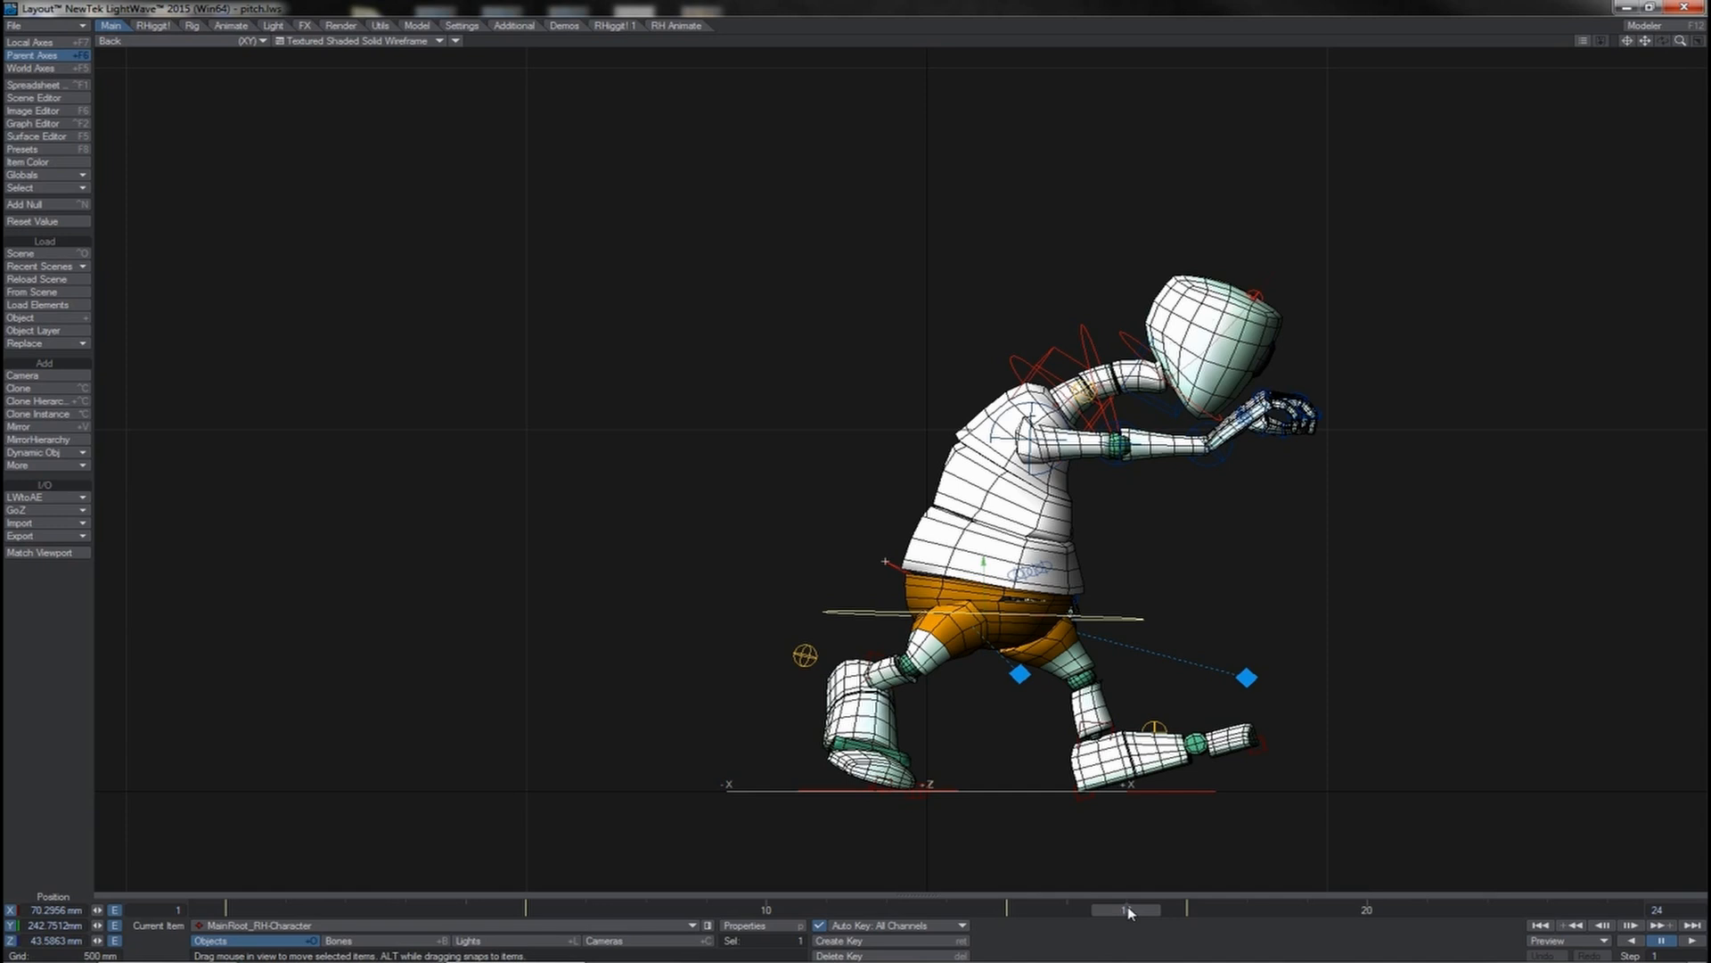
Step: Select all the pitching character's controls and shift their keys at frames 14 and 17 to frames 20 and 23
drag(1129, 912, 1011, 909)
drag(1408, 244, 759, 834)
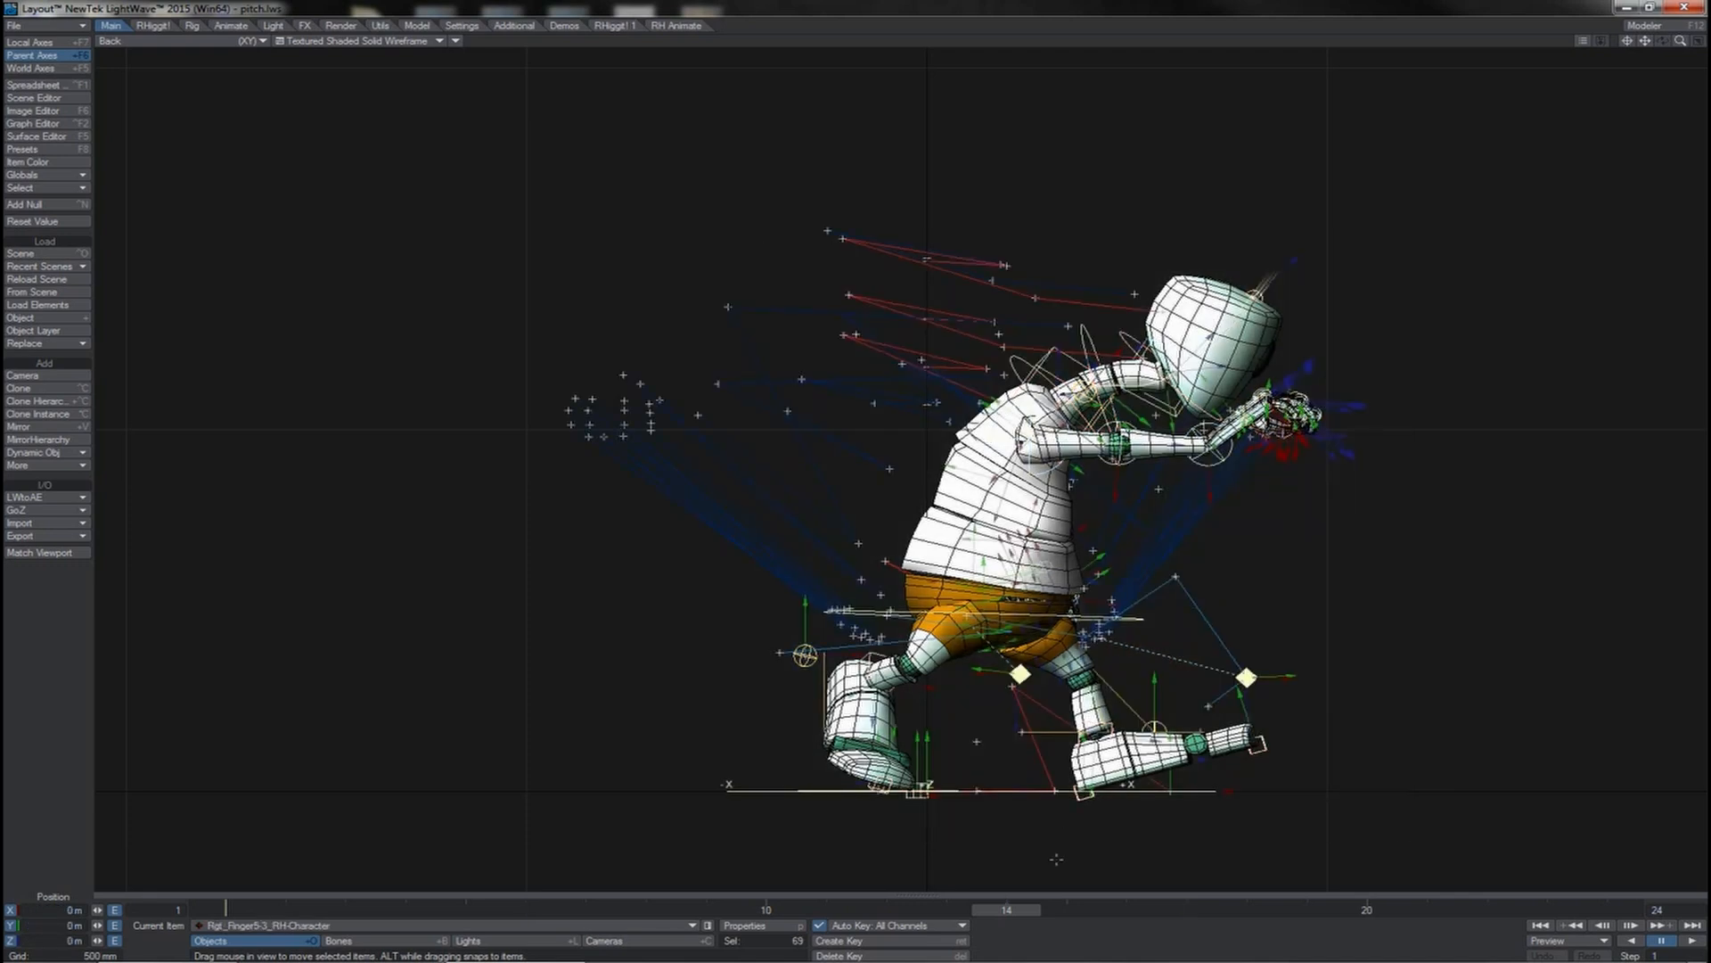
click(1049, 893)
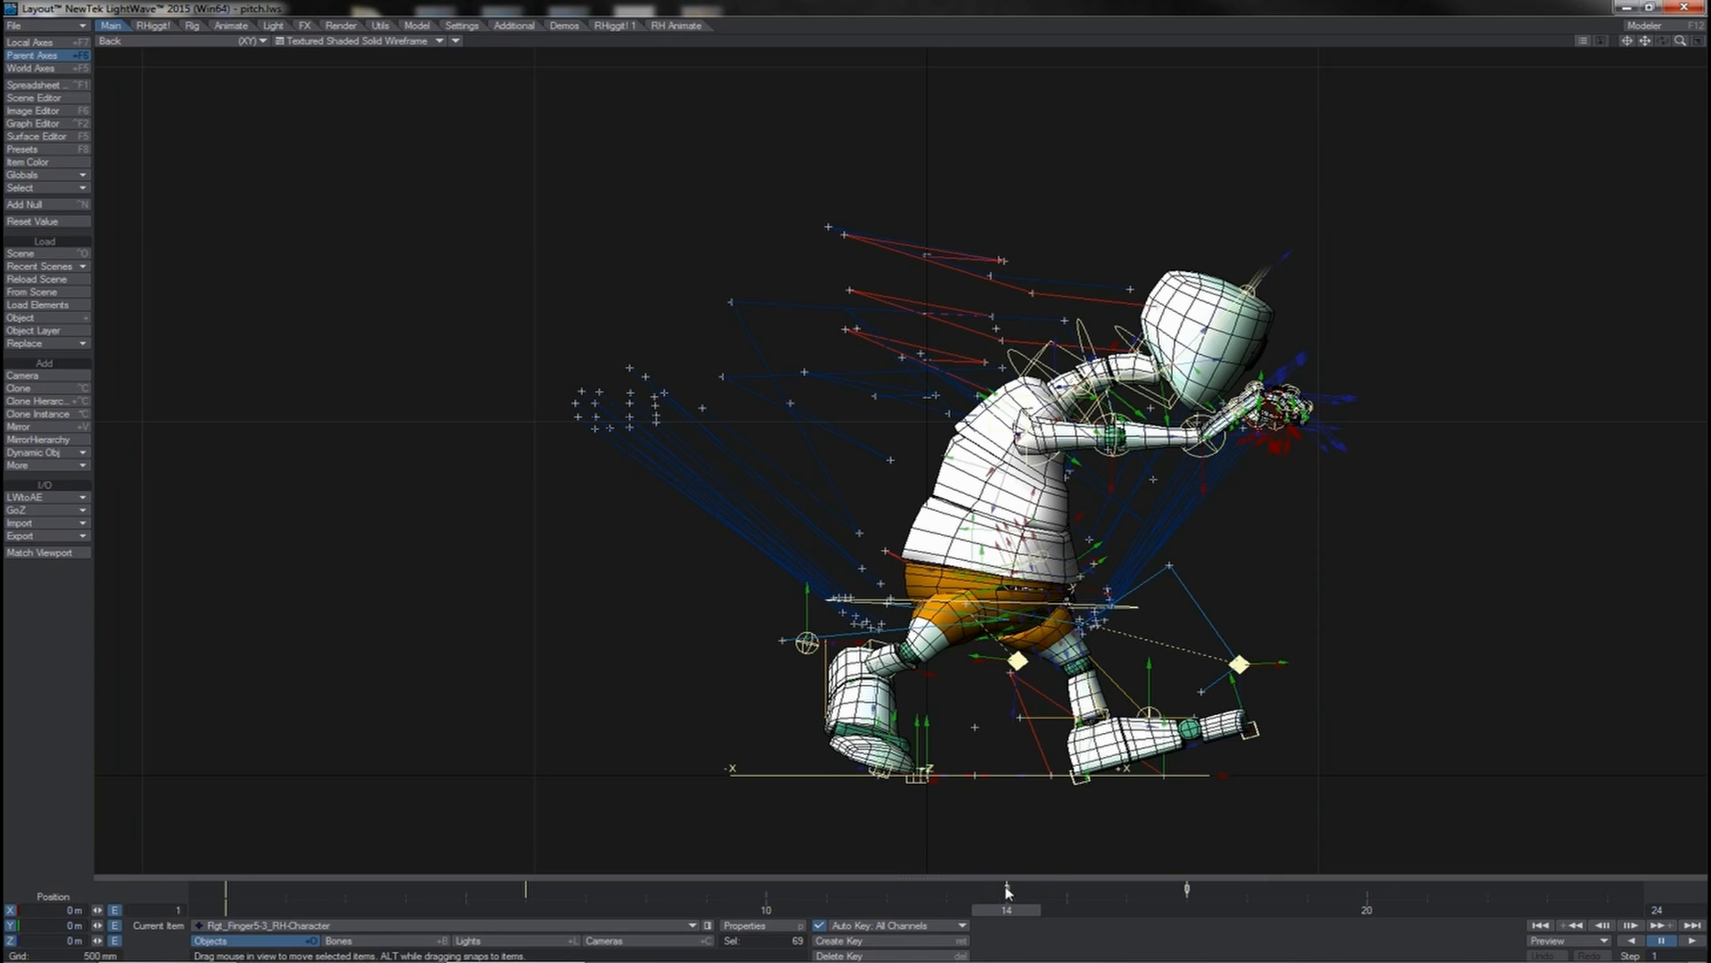
drag(1008, 892, 1368, 892)
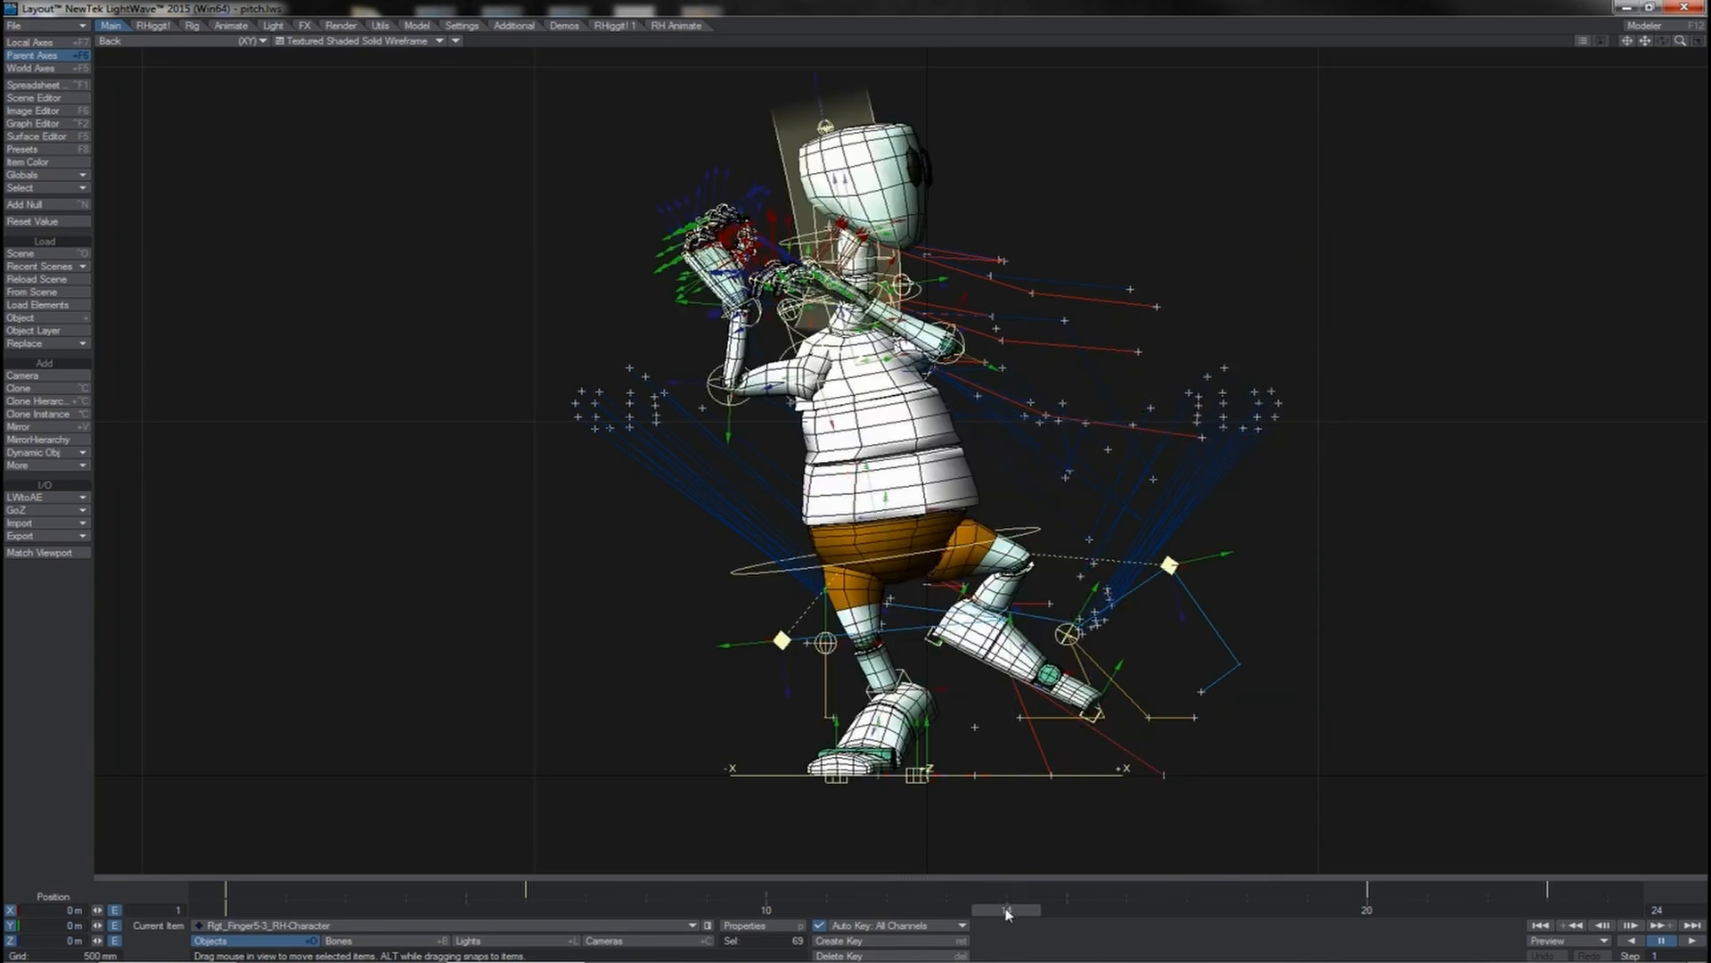
Step: Scrub and play the retimed pitch, stop playback, and step ahead to the pose at frame 20
drag(1007, 910, 1186, 910)
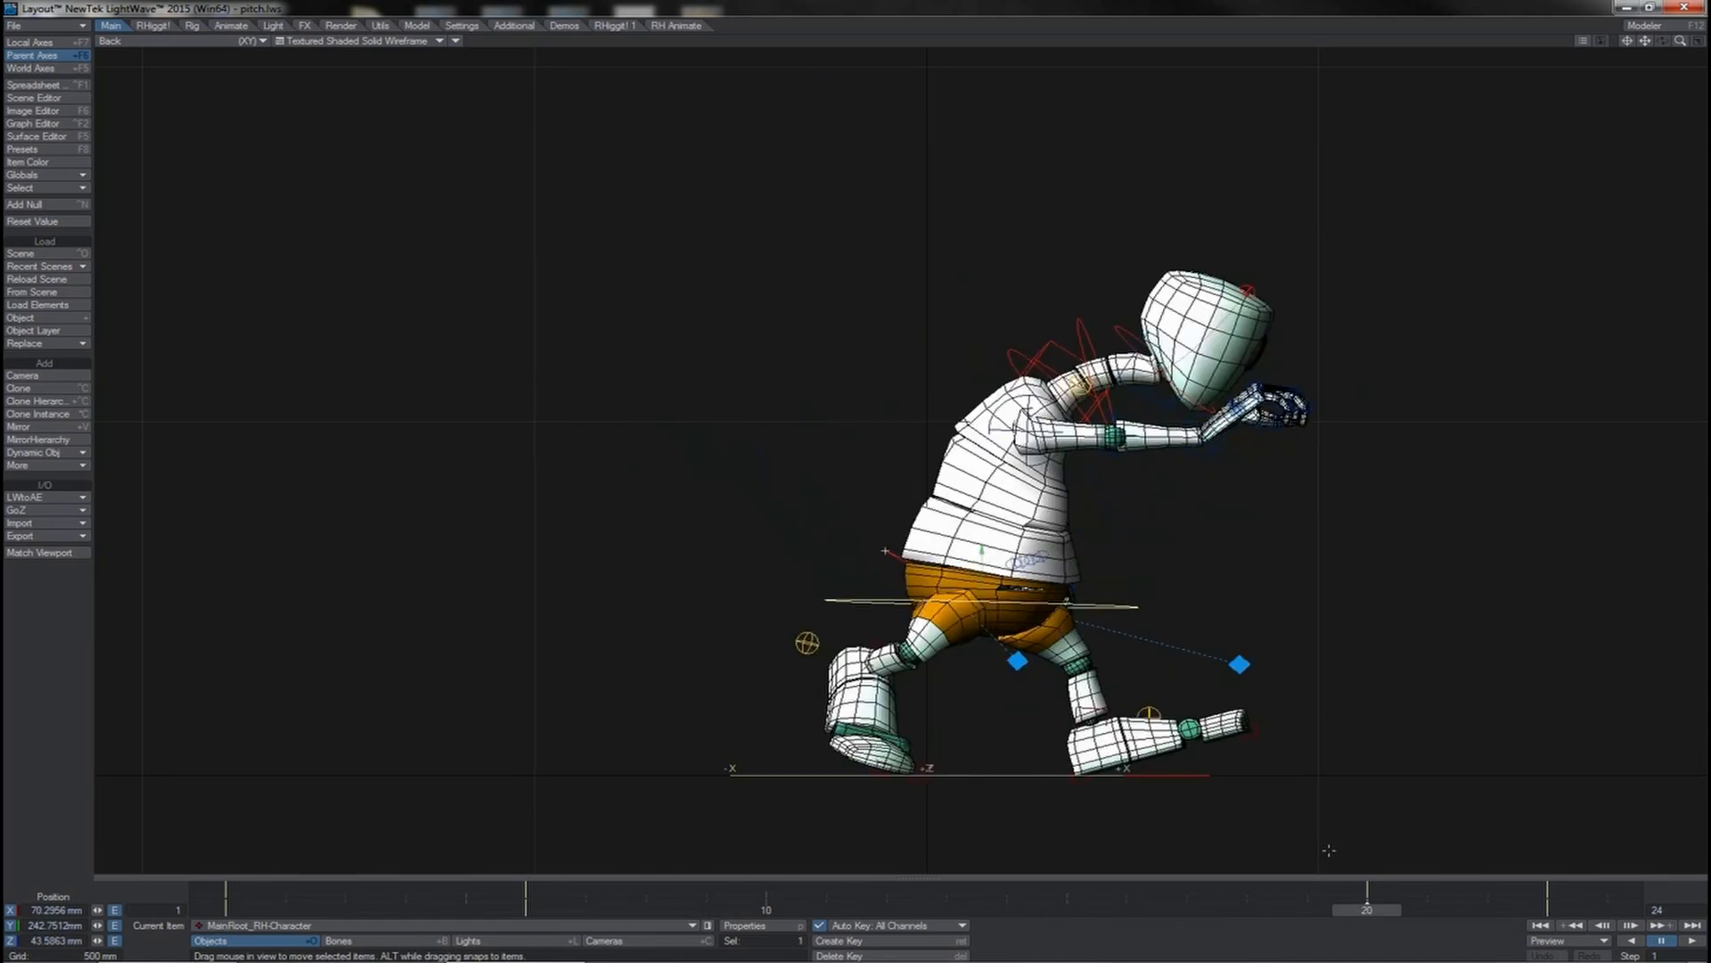
mouse_move(1348, 911)
mouse_down()
mouse_move(506, 909)
mouse_move(1349, 915)
mouse_up()
click(1694, 942)
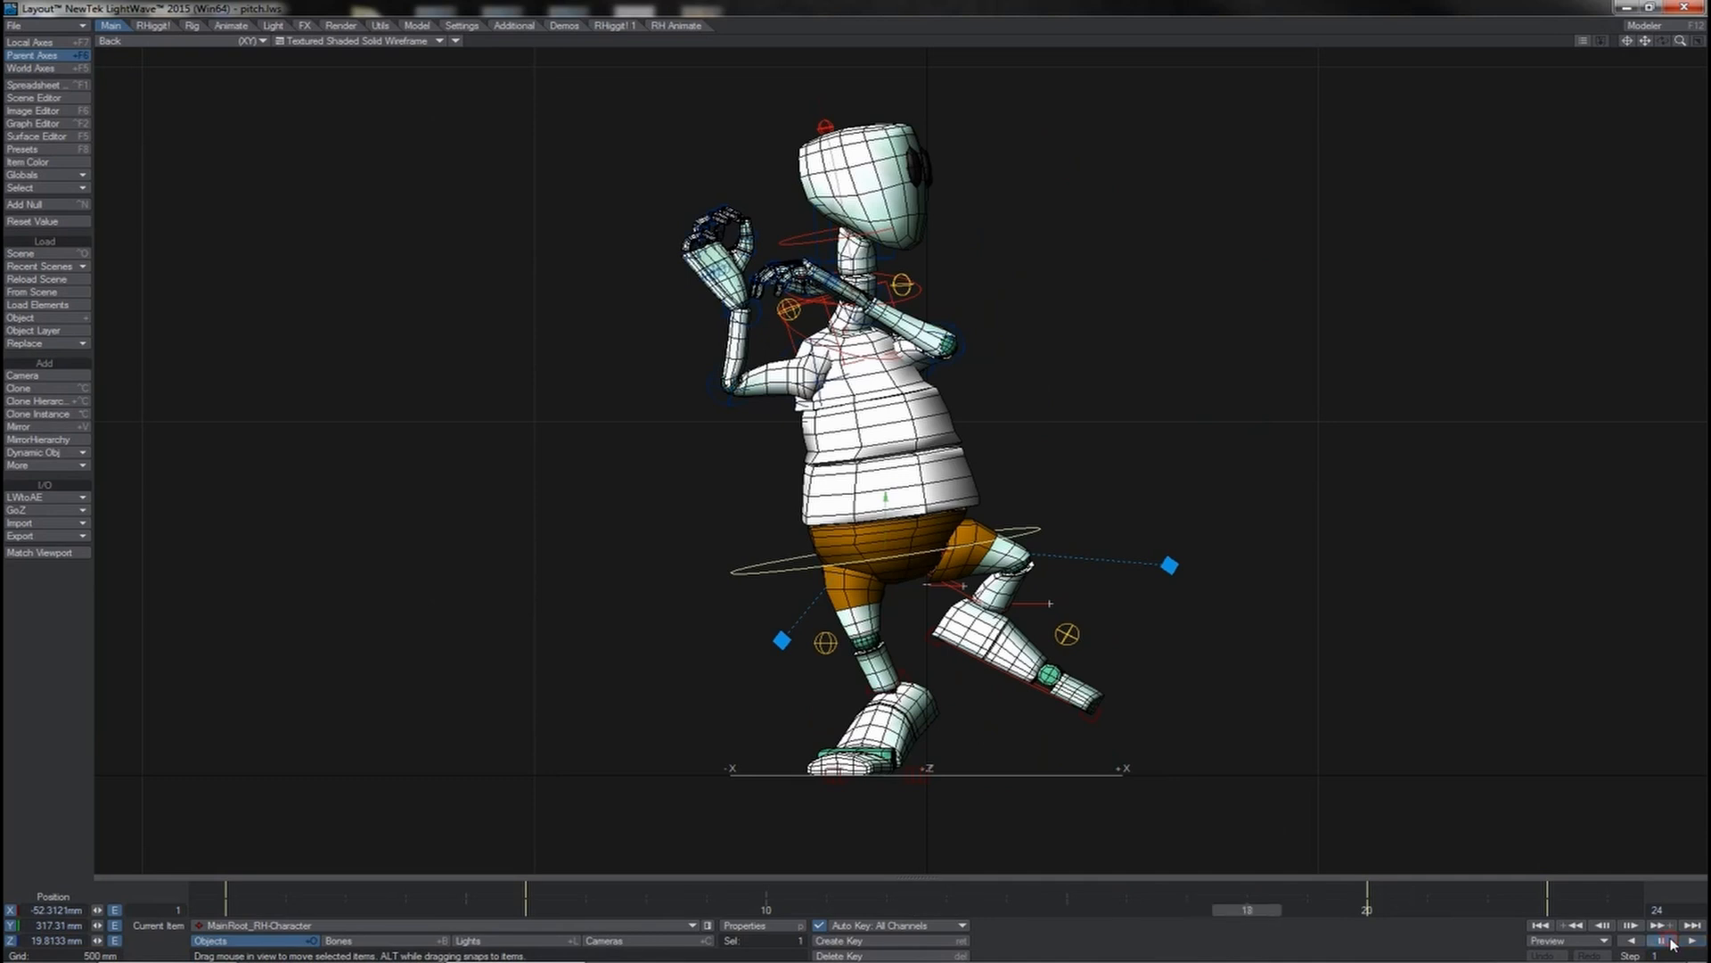
click(1664, 942)
key(Right)
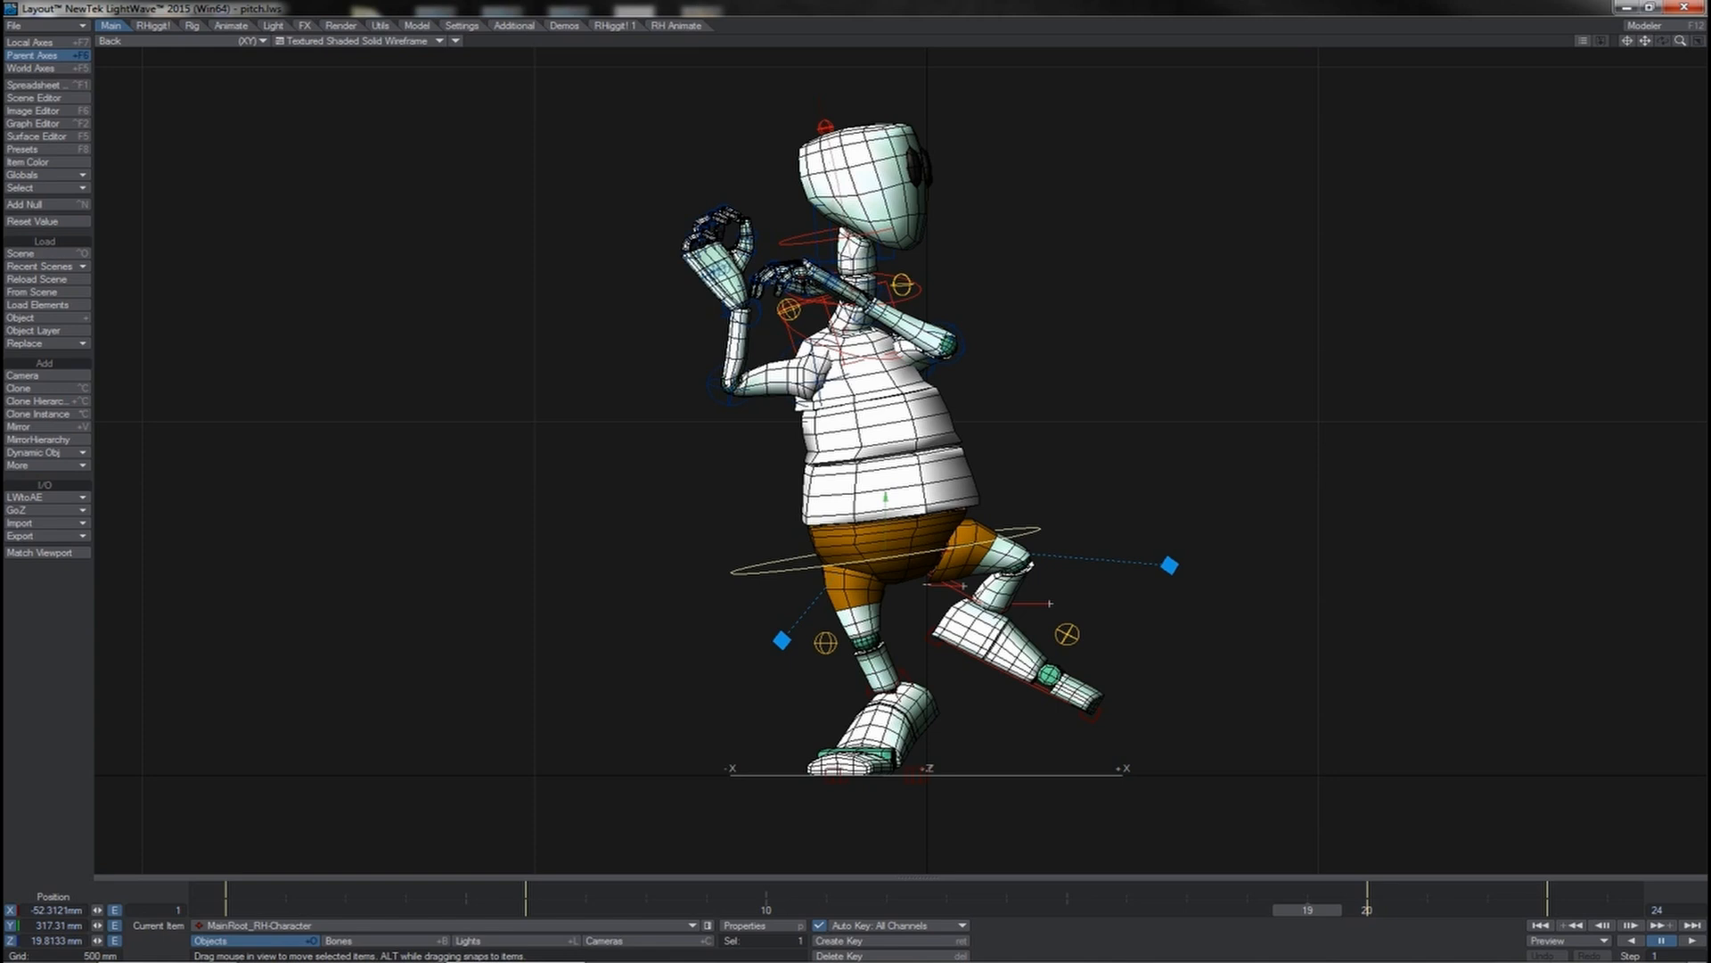
key(Right)
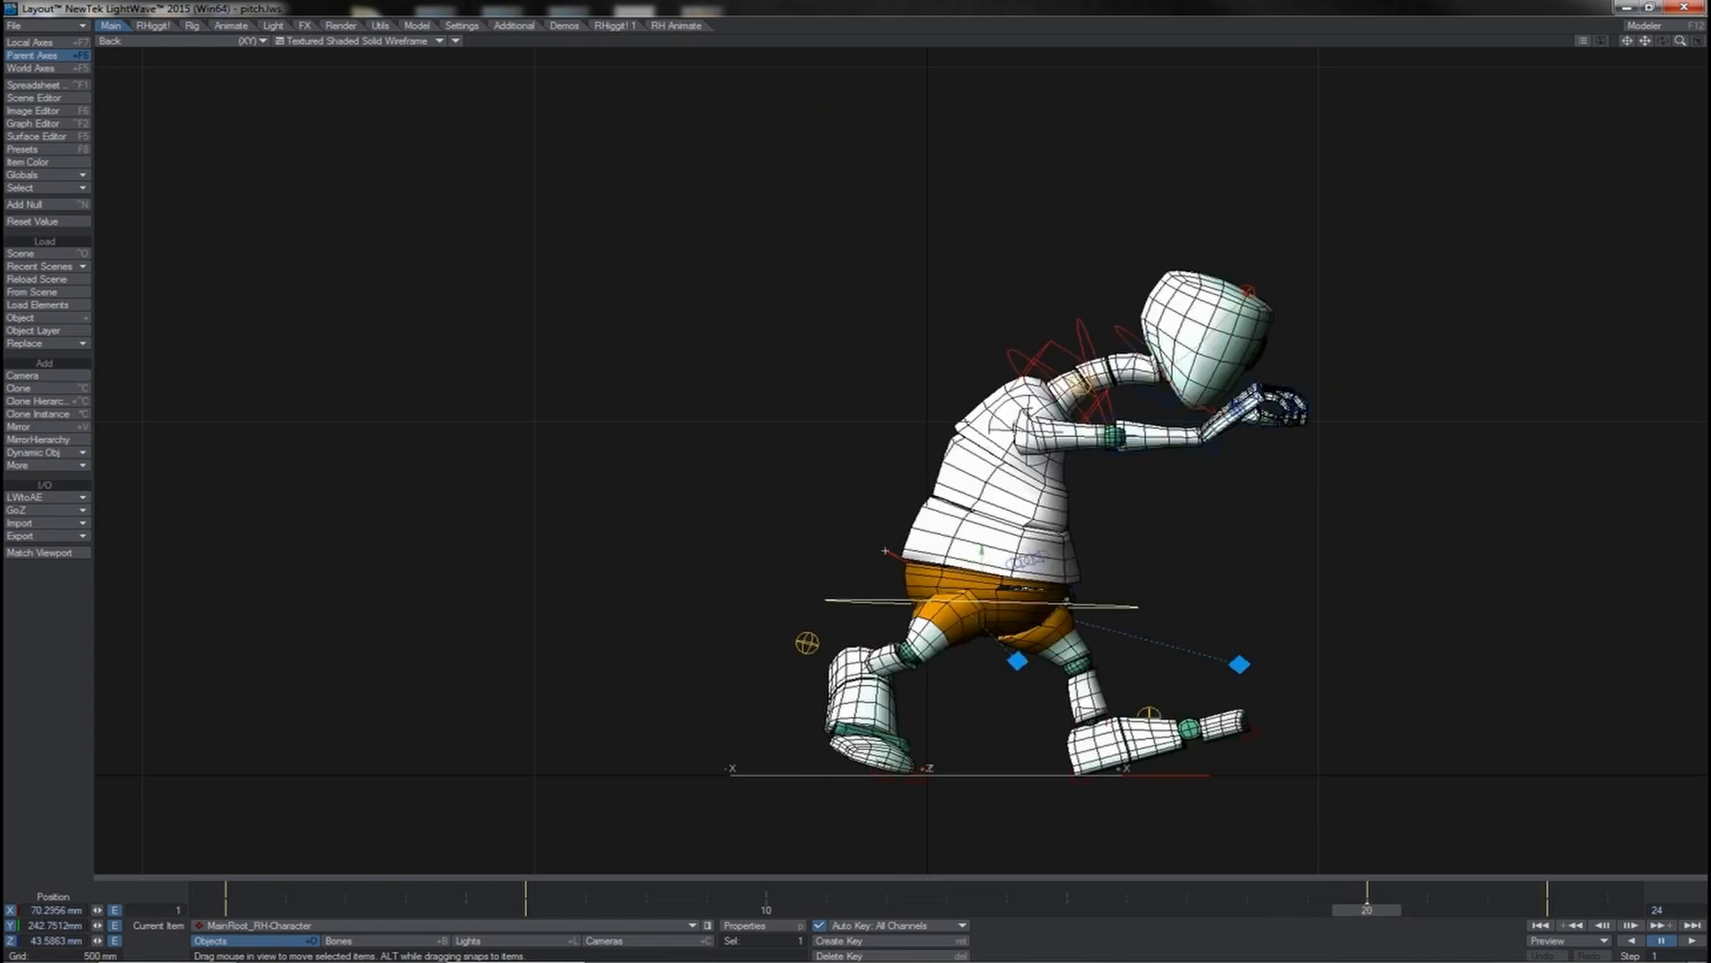
Step: Step between frames 20 and 16 to inspect the held wind-up pose, return to frame 1, and play the pitch before stopping it
key(Left)
key(Left)
key(Left)
key(Left)
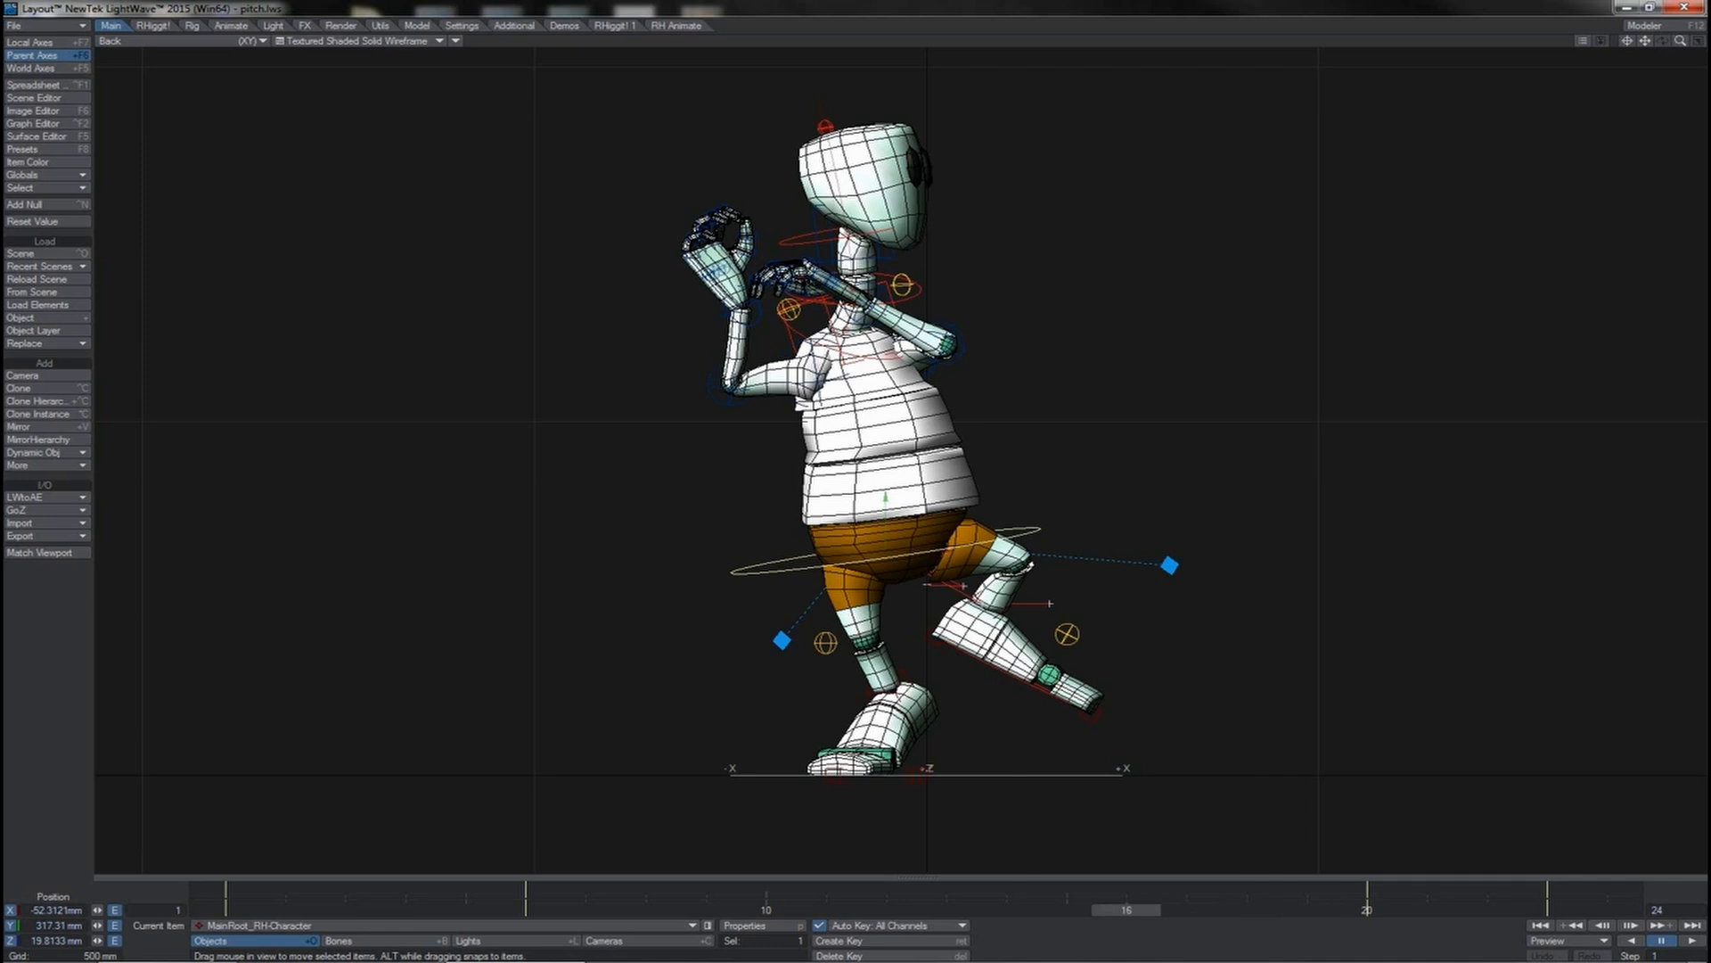
key(Right)
key(Right)
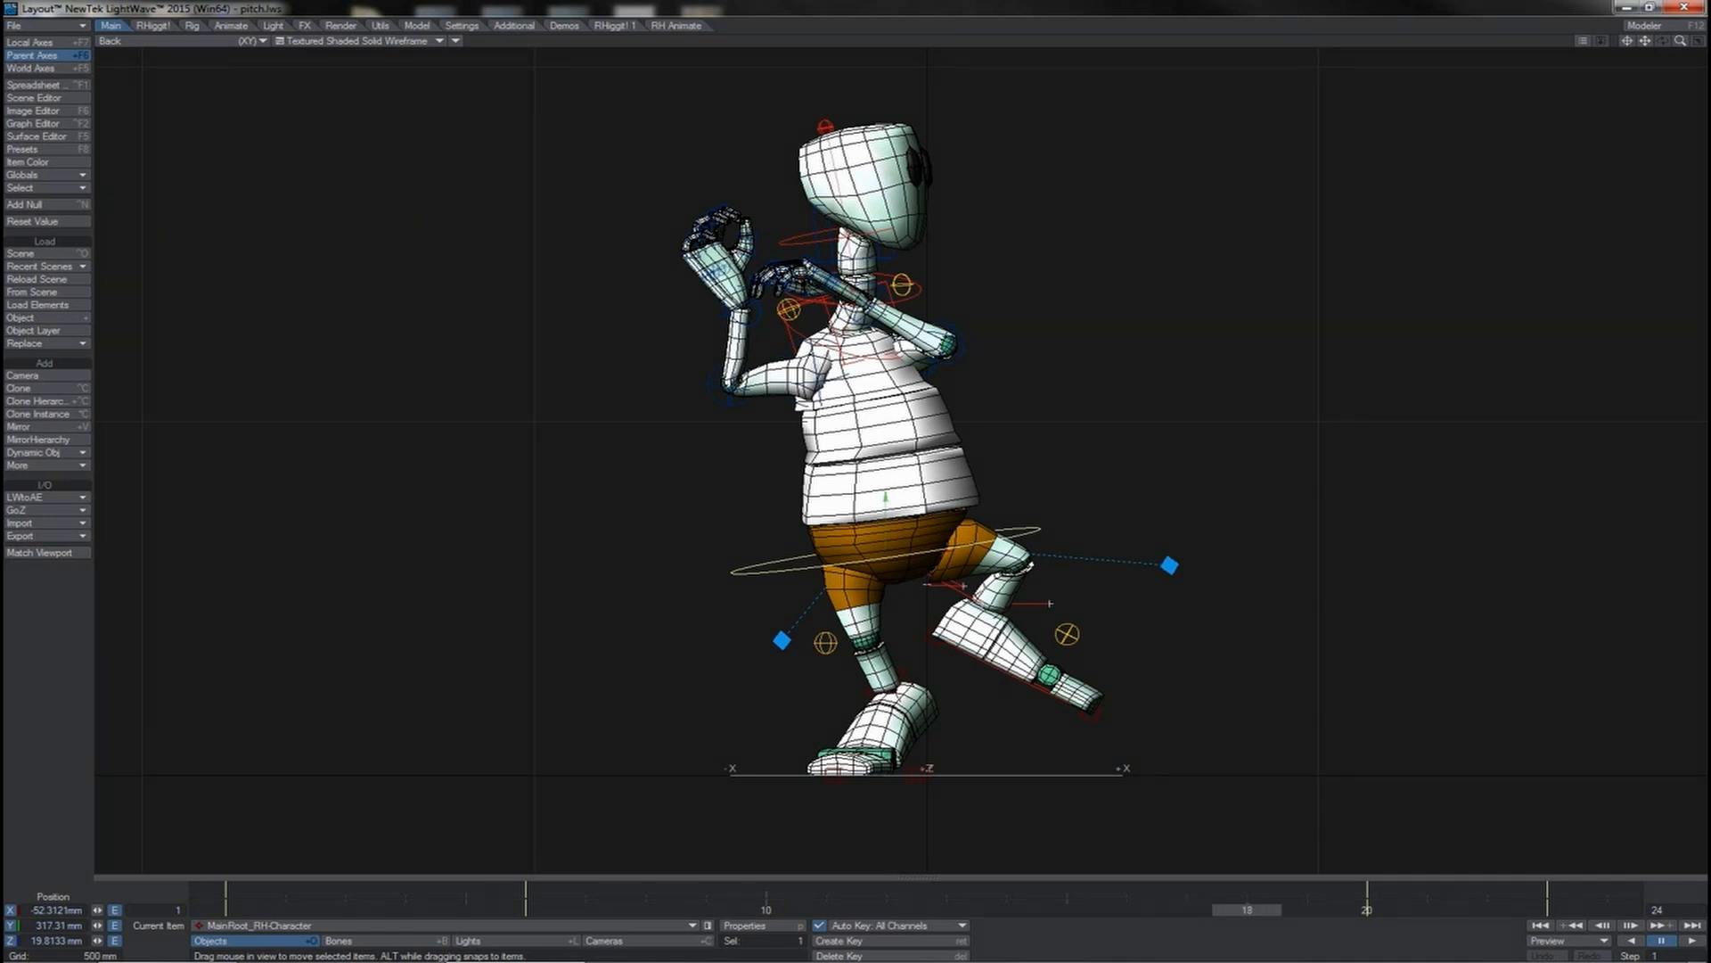
key(shift+Left)
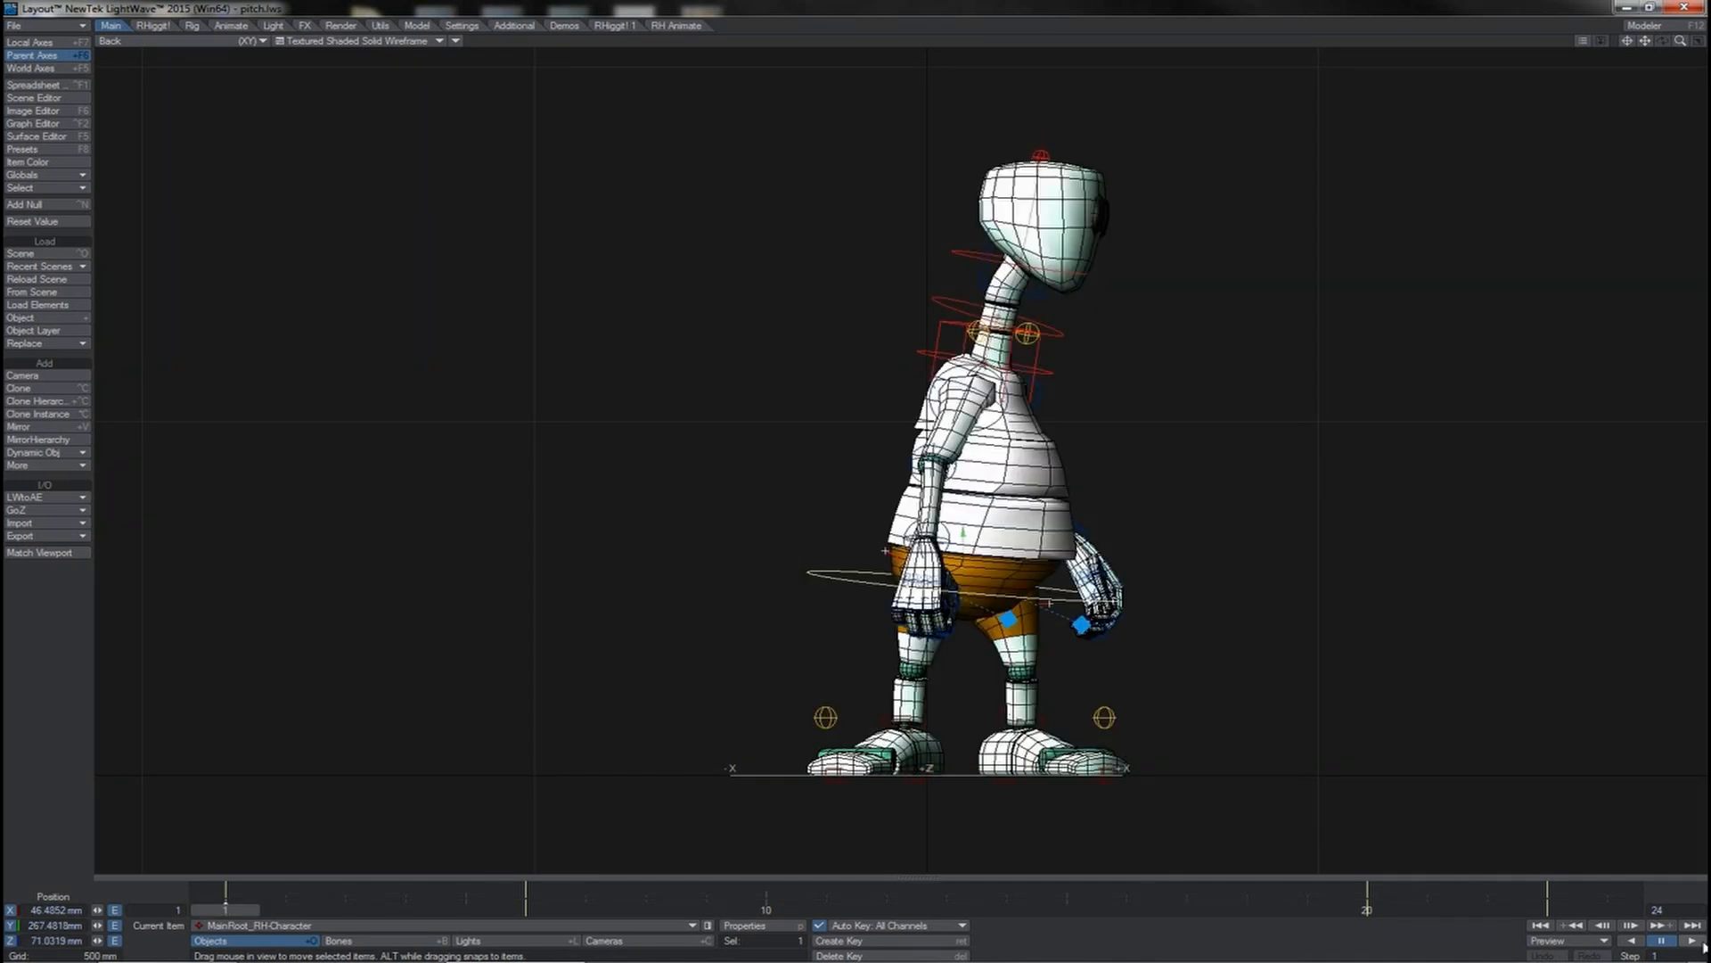
click(1699, 943)
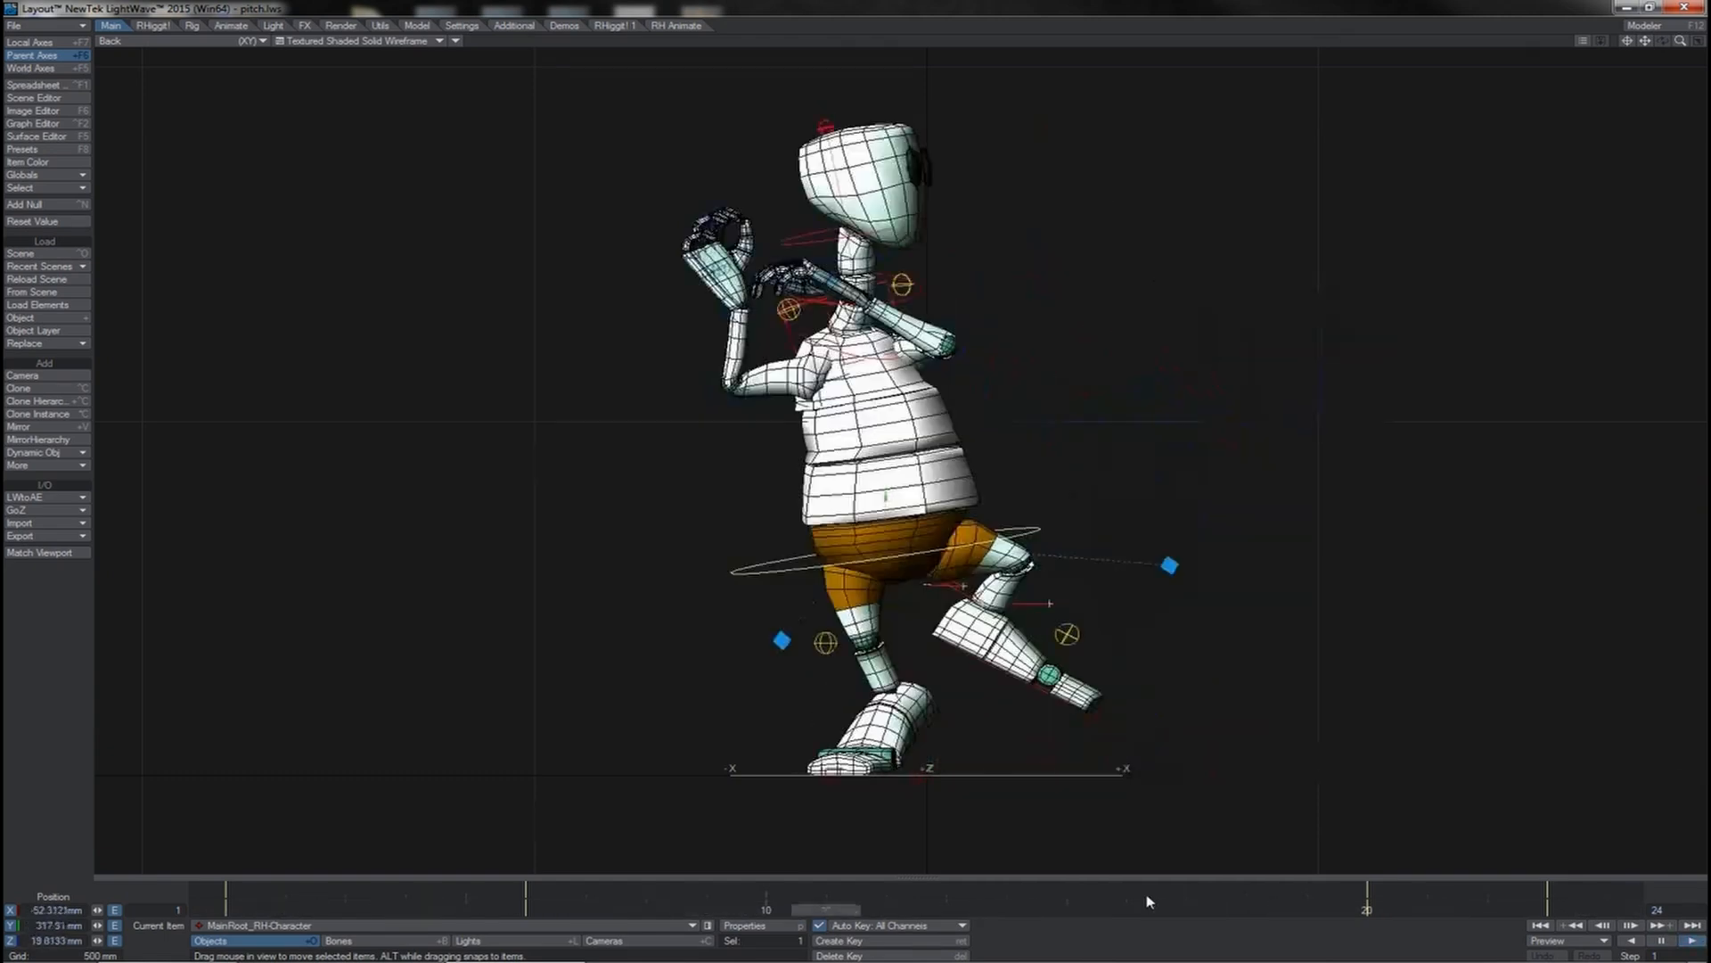
click(1662, 941)
Step: Scrub the held wind-up pose from frame 15 back to frame 6 and forward to frame 9, and replay the pitch
click(1080, 914)
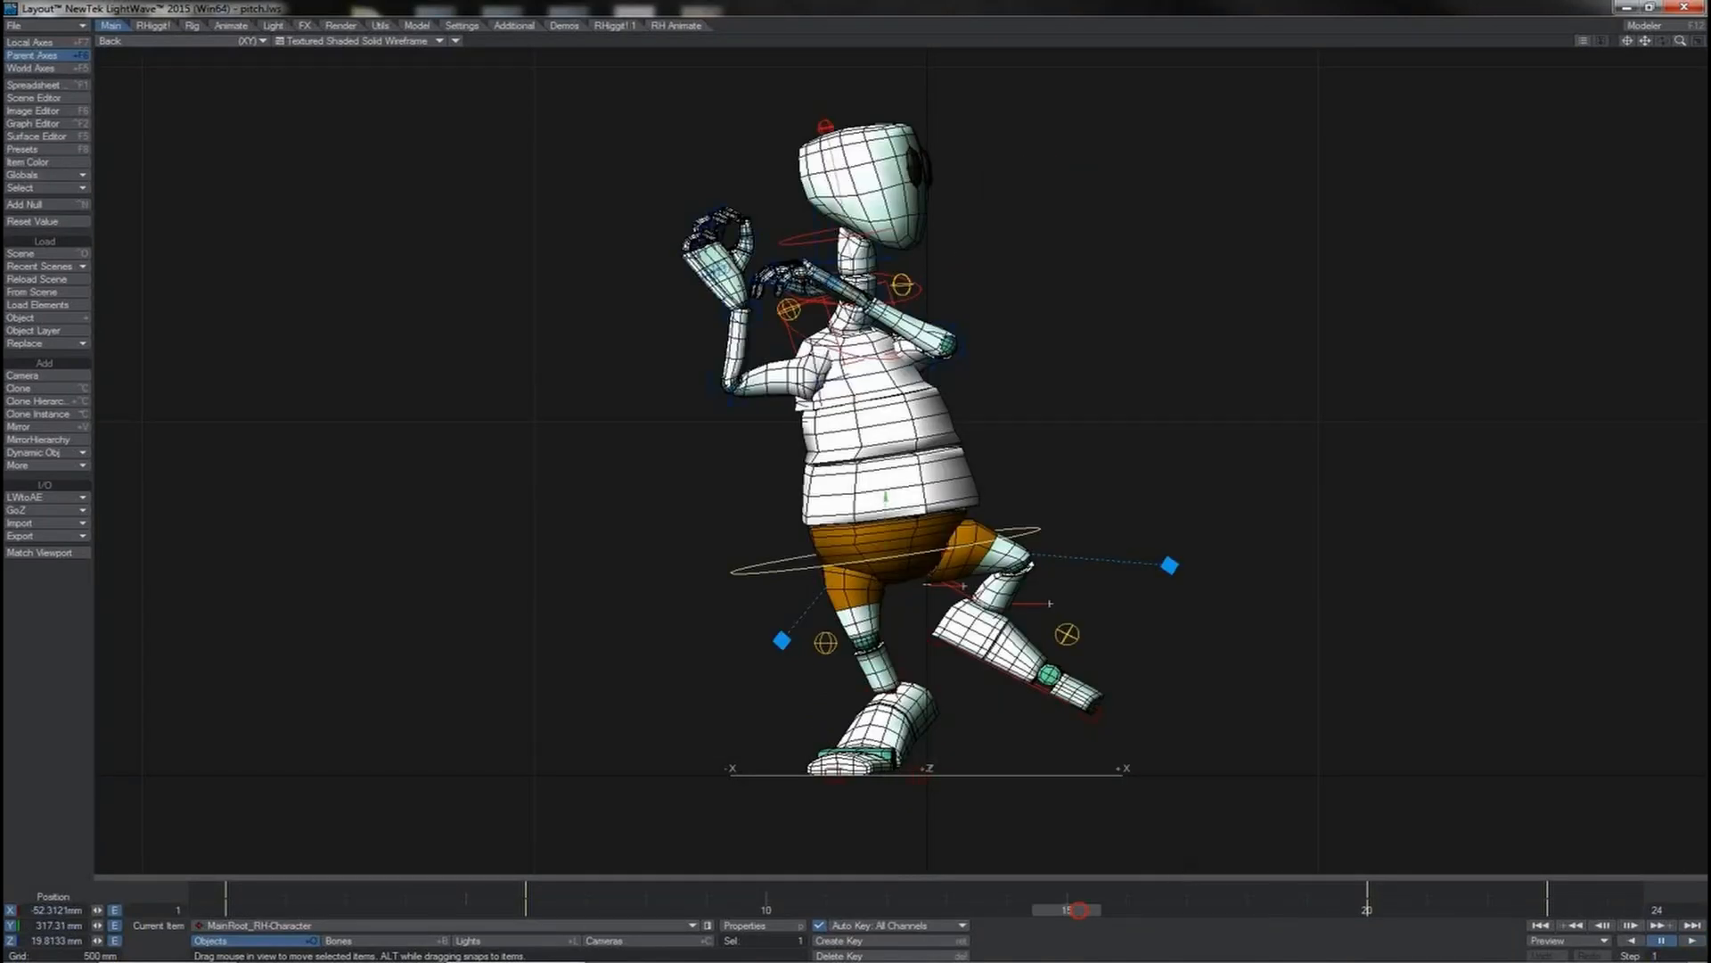
drag(1080, 914, 525, 914)
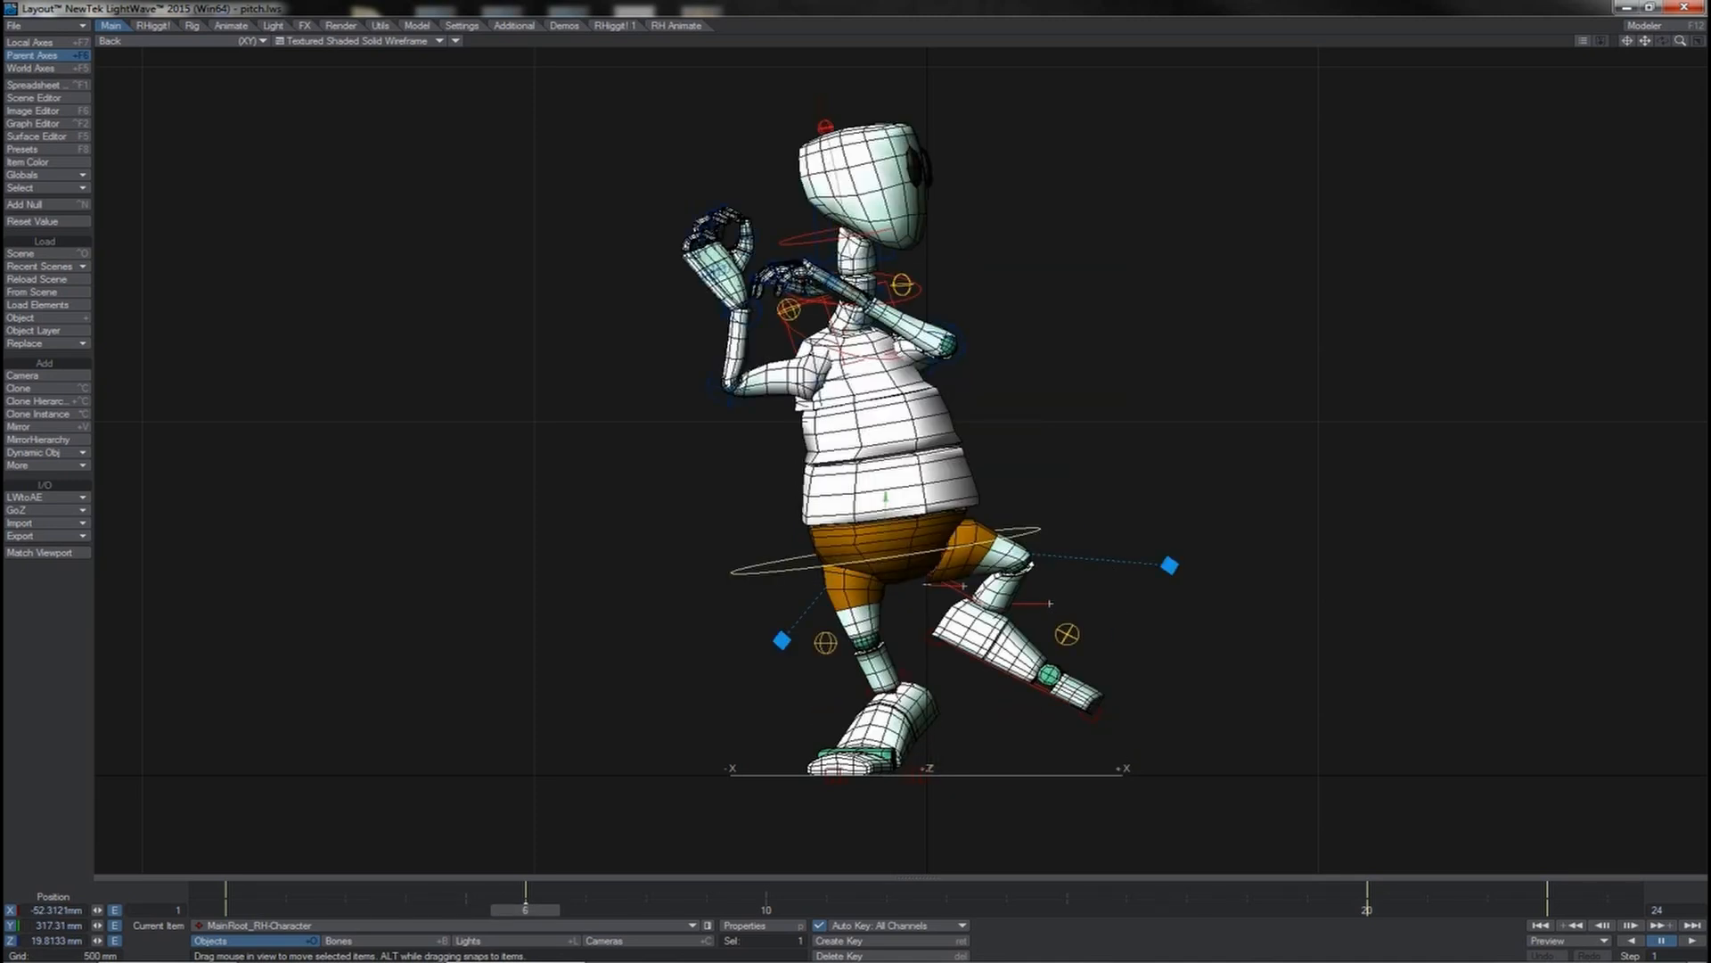
mouse_move(525, 914)
mouse_down()
mouse_move(461, 913)
mouse_move(1308, 909)
mouse_move(526, 909)
mouse_up()
drag(544, 911, 706, 910)
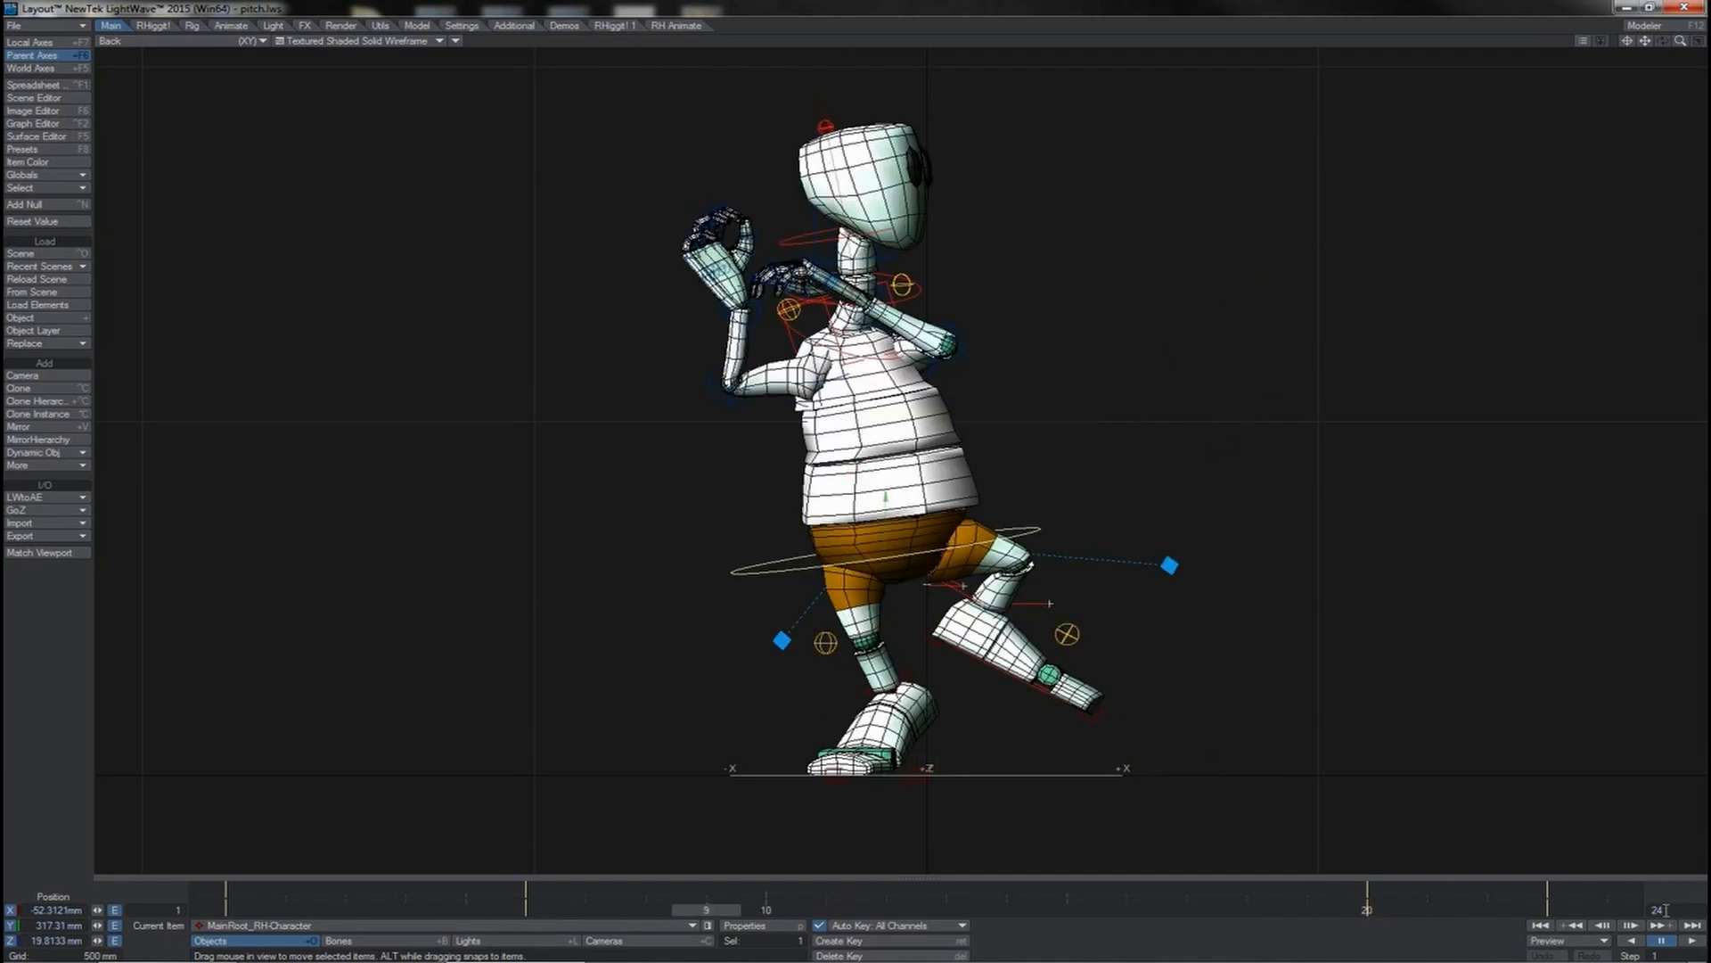
click(1691, 947)
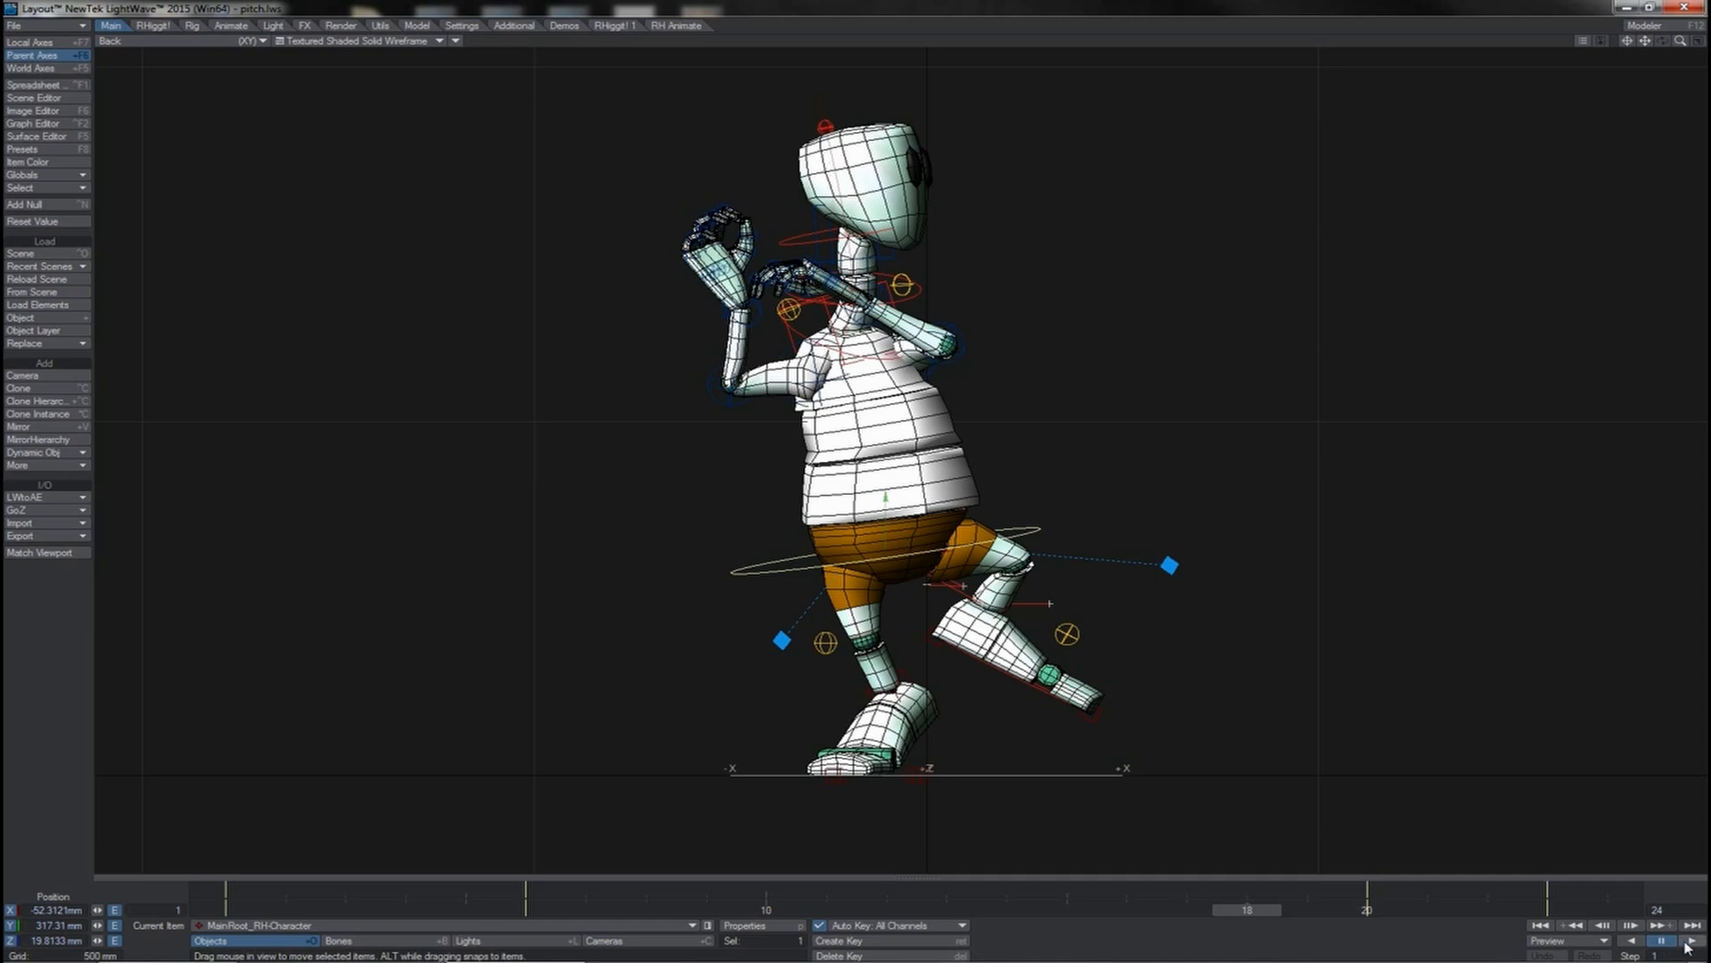
click(1689, 943)
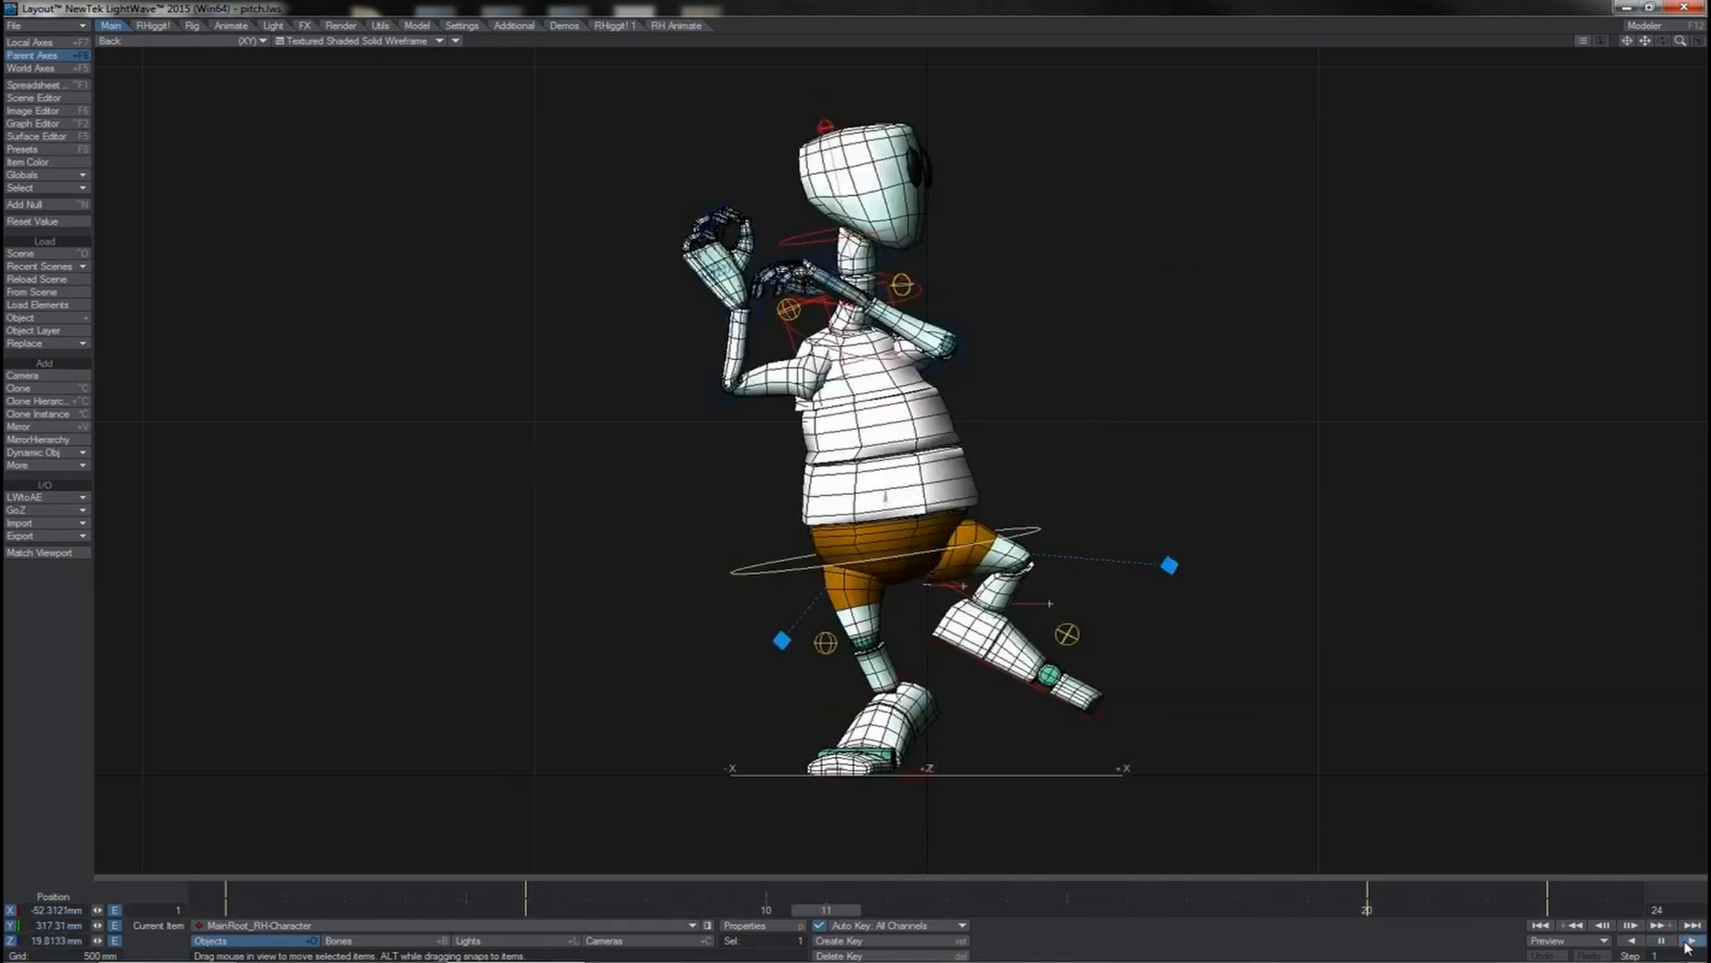